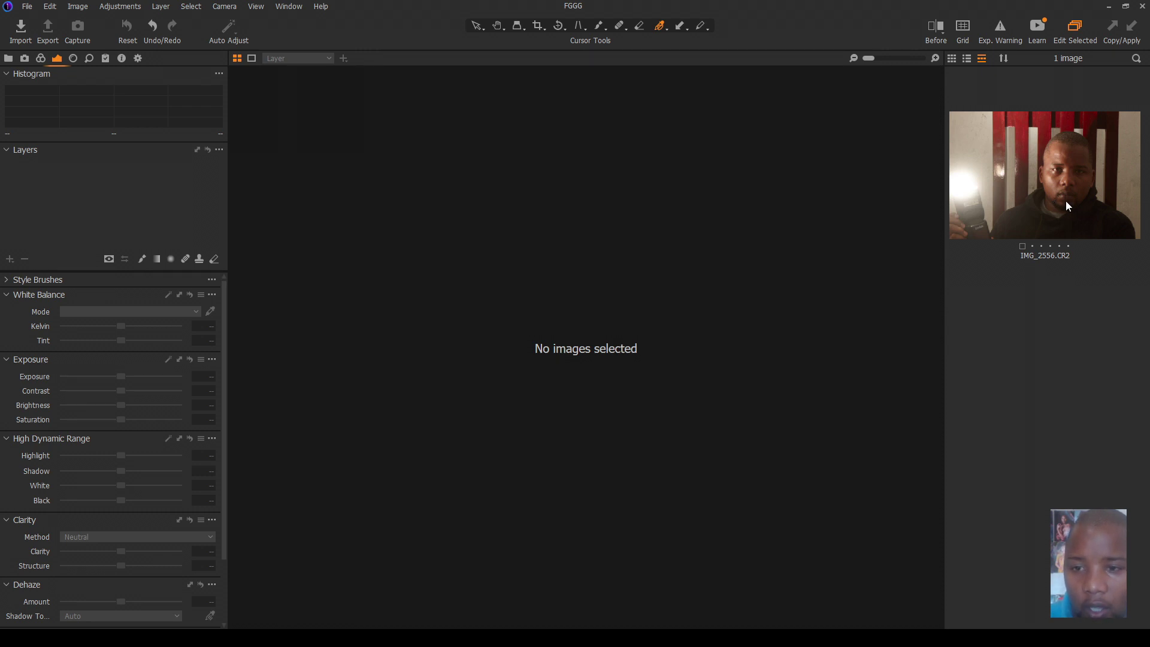
Step: Open IMG_2556.CR2 in the viewer and inspect the skin on the face up close
left_click(1069, 201)
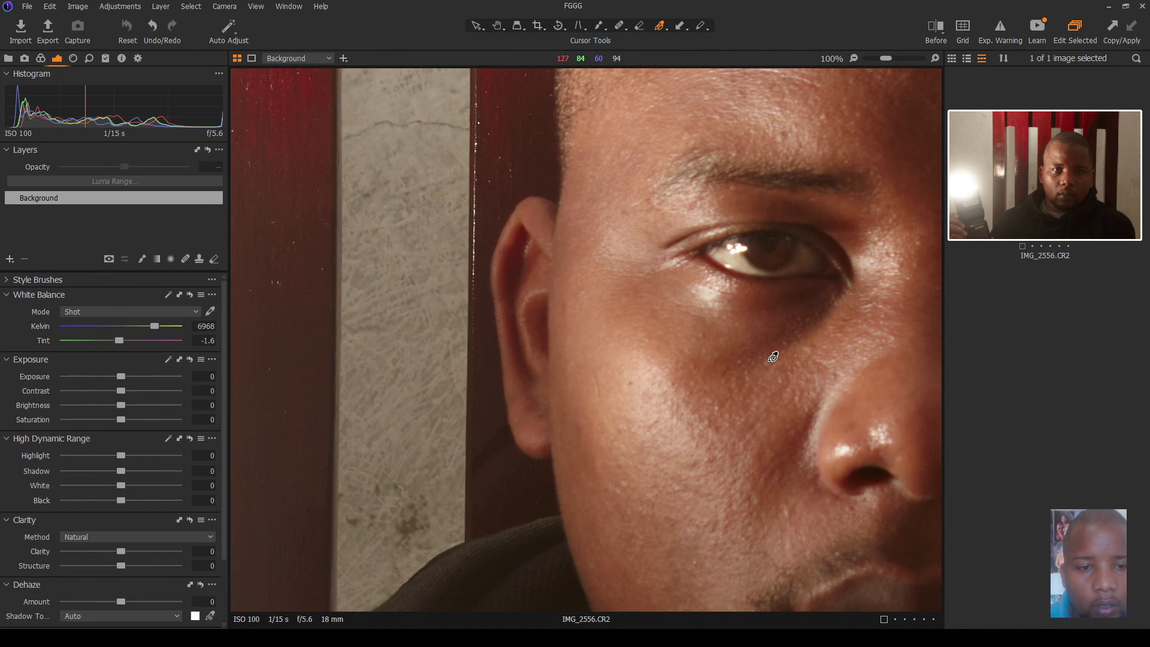
scroll(702, 329, "down", 3)
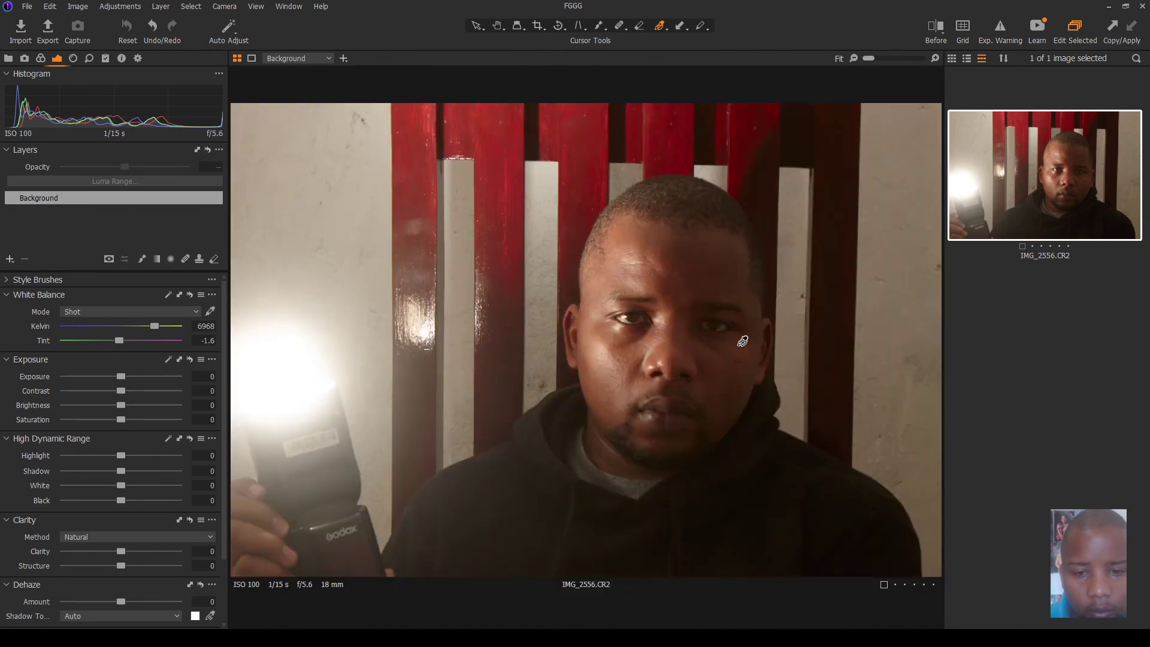
scroll(725, 261, "up", 2)
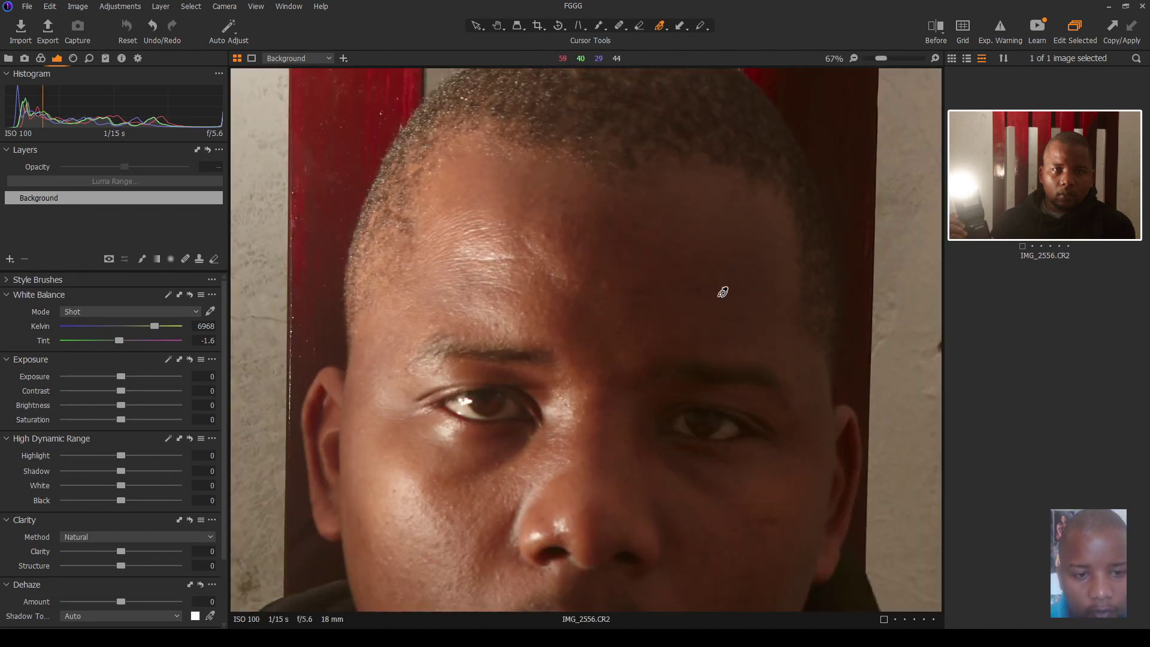
scroll(695, 315, "up", 3)
scroll(694, 314, "down", 3)
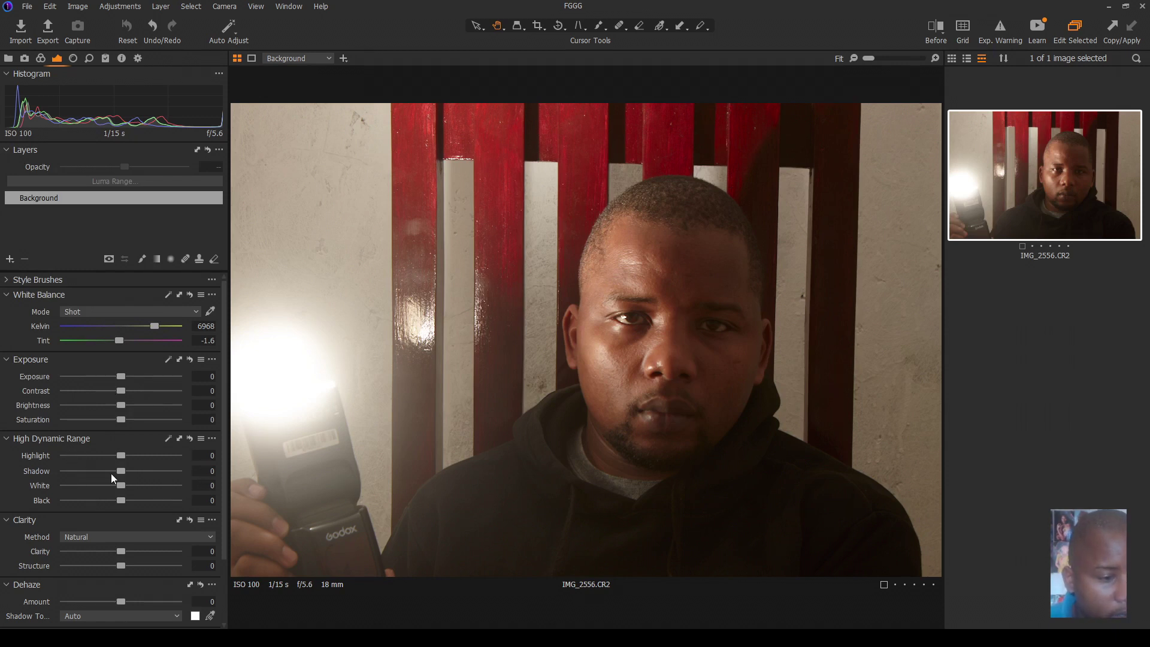
Step: Set the High Dynamic Range White value to -100 and Highlight to -14
scroll(127, 530, "down", 3)
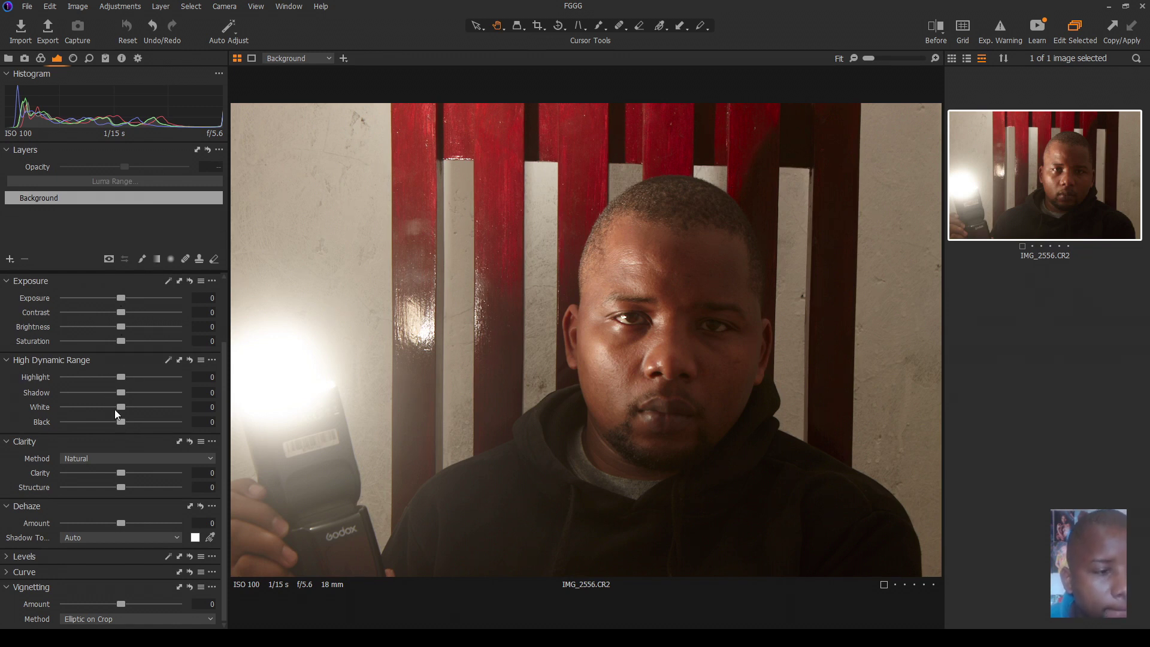
left_click_drag(120, 404, 82, 402)
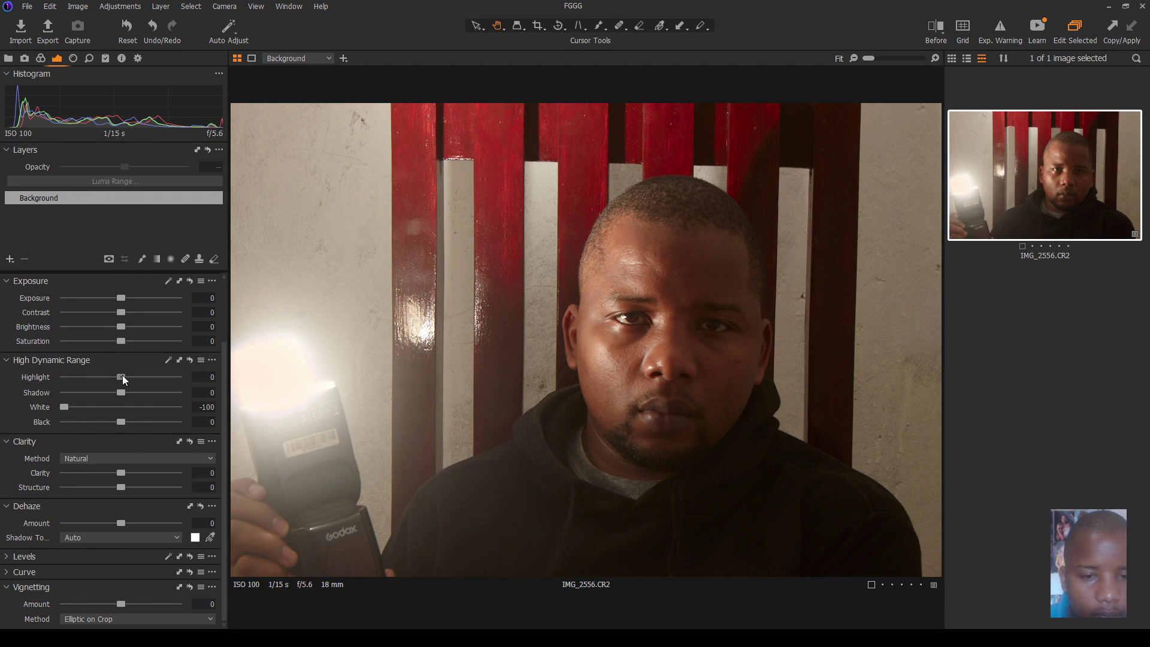
mouse_move(122, 375)
left_mouse_down()
mouse_move(127, 398)
mouse_move(124, 377)
mouse_move(94, 373)
mouse_move(146, 400)
mouse_move(116, 388)
left_mouse_up()
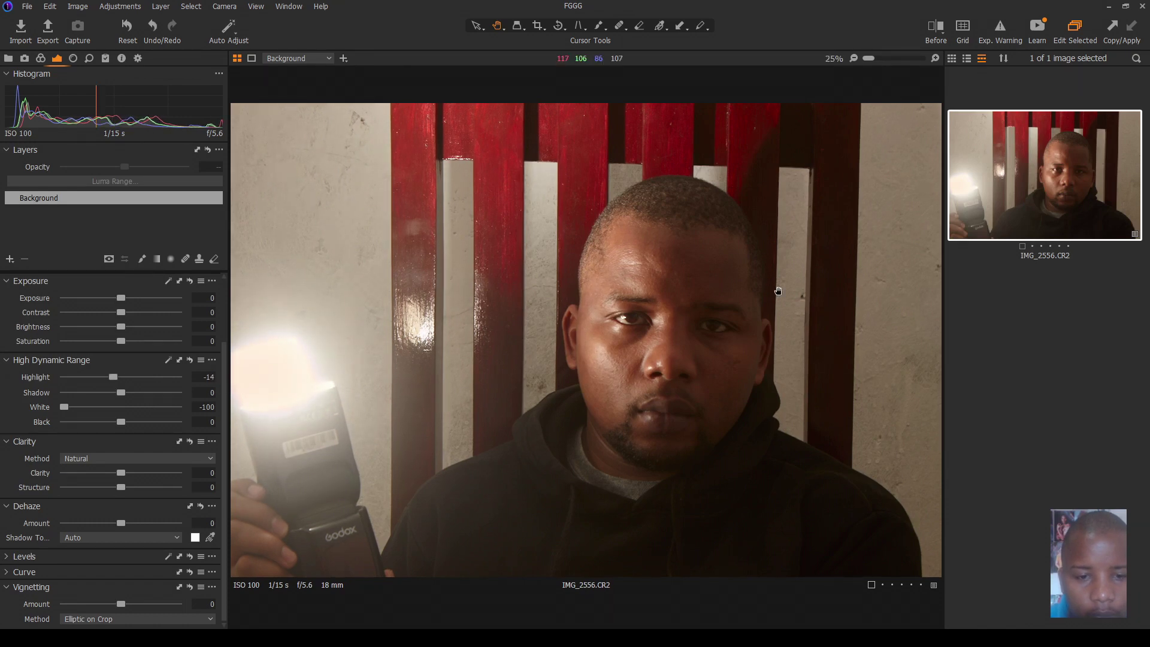
Step: Using Spot Removal with radius 26, remove five blemishes from the forehead, the shaded cheek and under the shaded eye
scroll(750, 300, "up", 1)
scroll(749, 302, "up", 1)
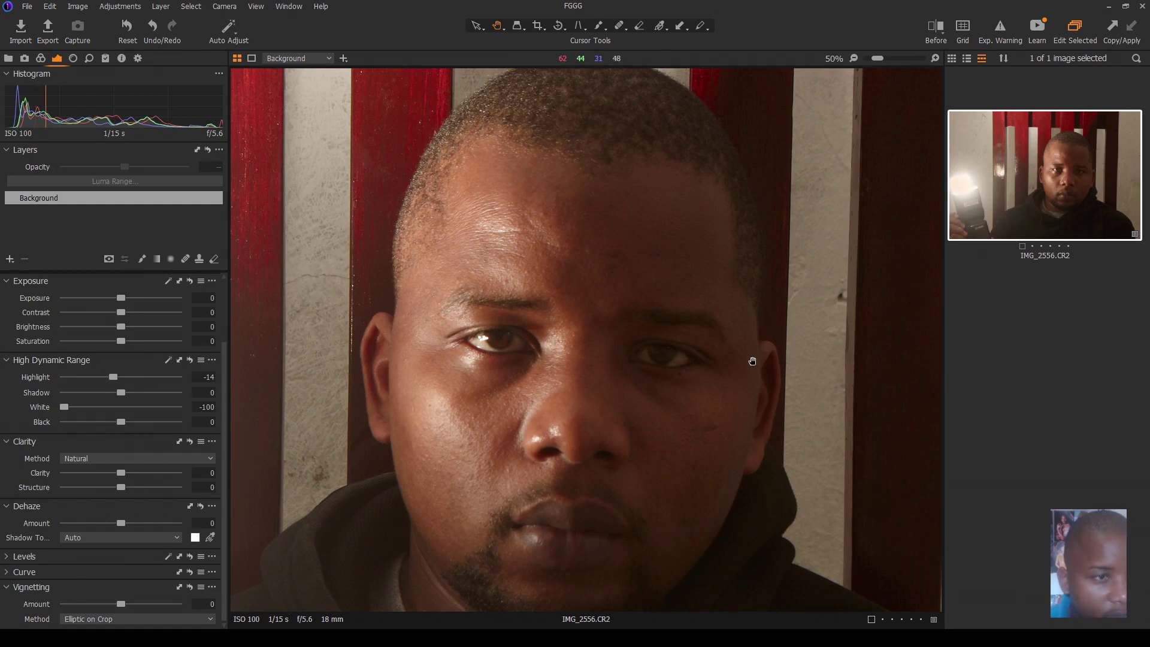
left_click(89, 60)
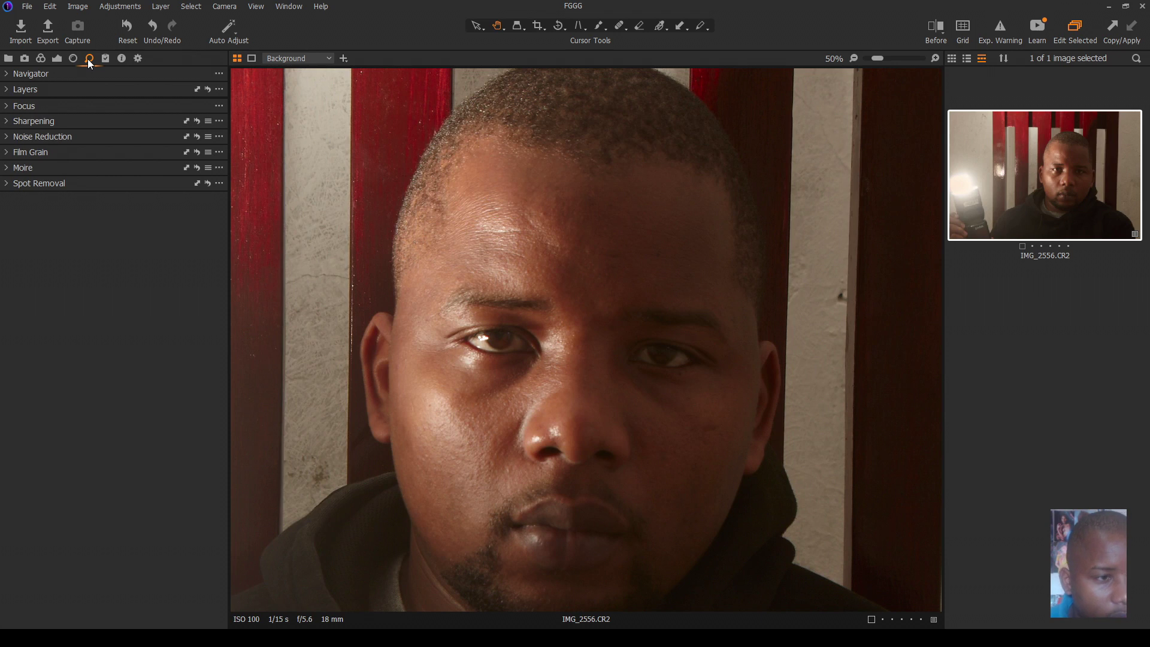
left_click(9, 185)
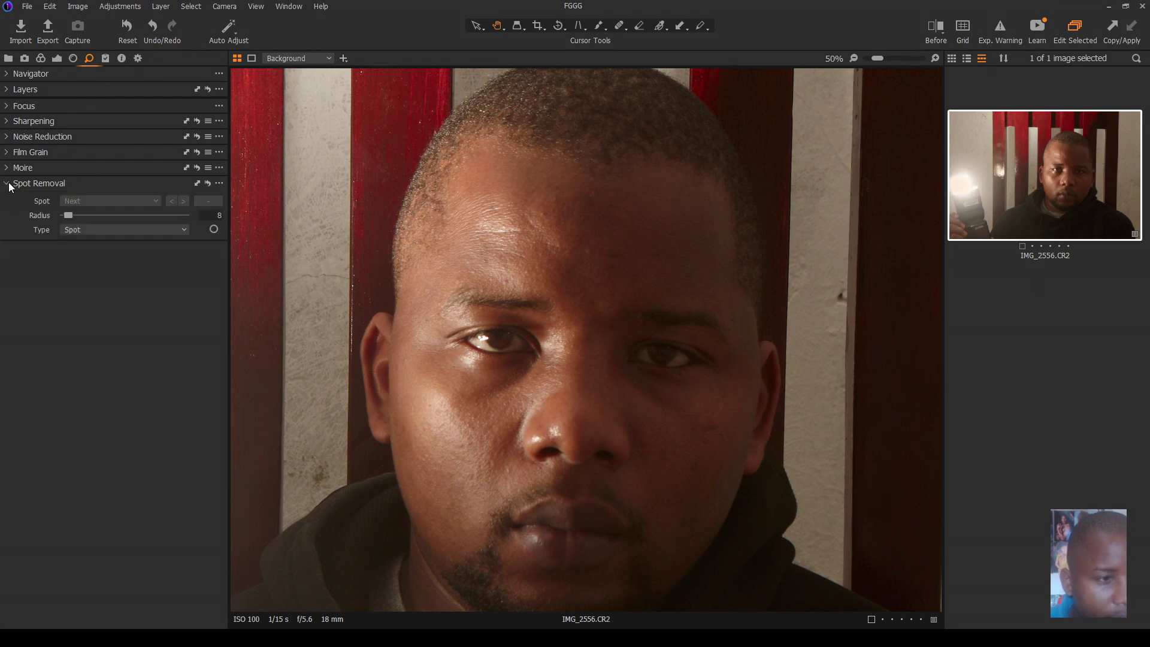
left_click(213, 230)
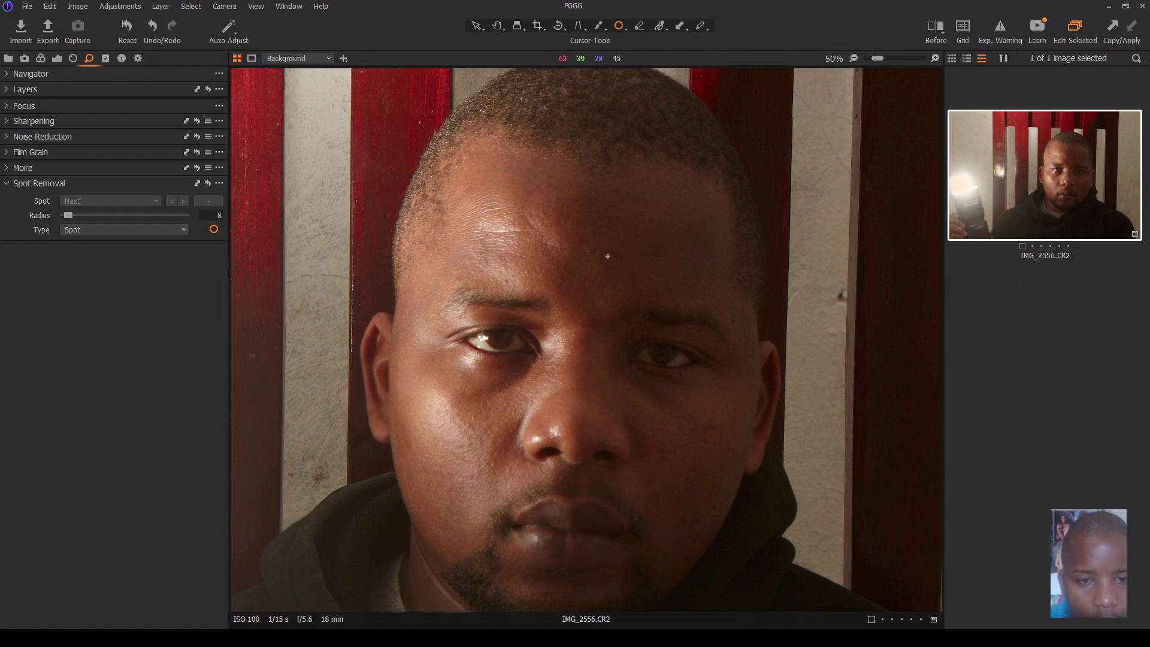
key("bracketright")
key("bracketright")
key("bracketright")
key("bracketright")
key("bracketright")
key("bracketright")
key("bracketright")
key("bracketright")
key("bracketright")
key("bracketright")
key("bracketright")
key("bracketright")
key("bracketright")
key("bracketright")
key("bracketright")
key("bracketright")
key("bracketright")
key("bracketright")
left_click(615, 258)
left_click(657, 254)
left_click(507, 279)
left_click(712, 428)
left_click(680, 375)
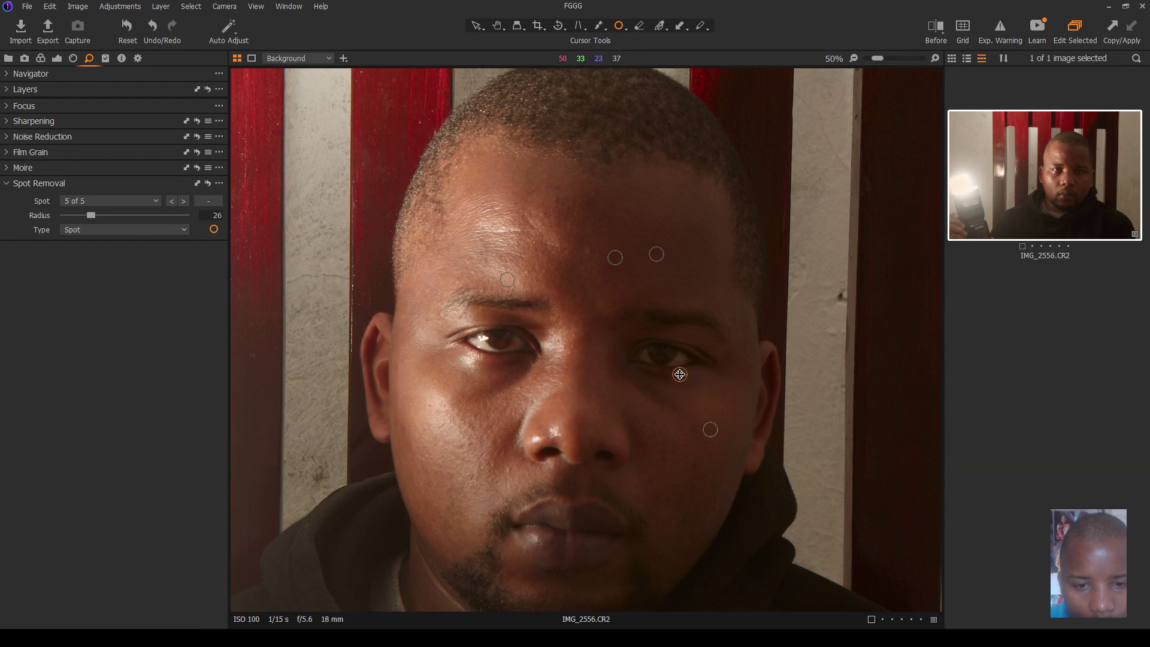
Step: Increase the spot radius to 28 and remove one blemish beside the shaded eyebrow and four on the lower shaded cheek
scroll(758, 346, "up", 1)
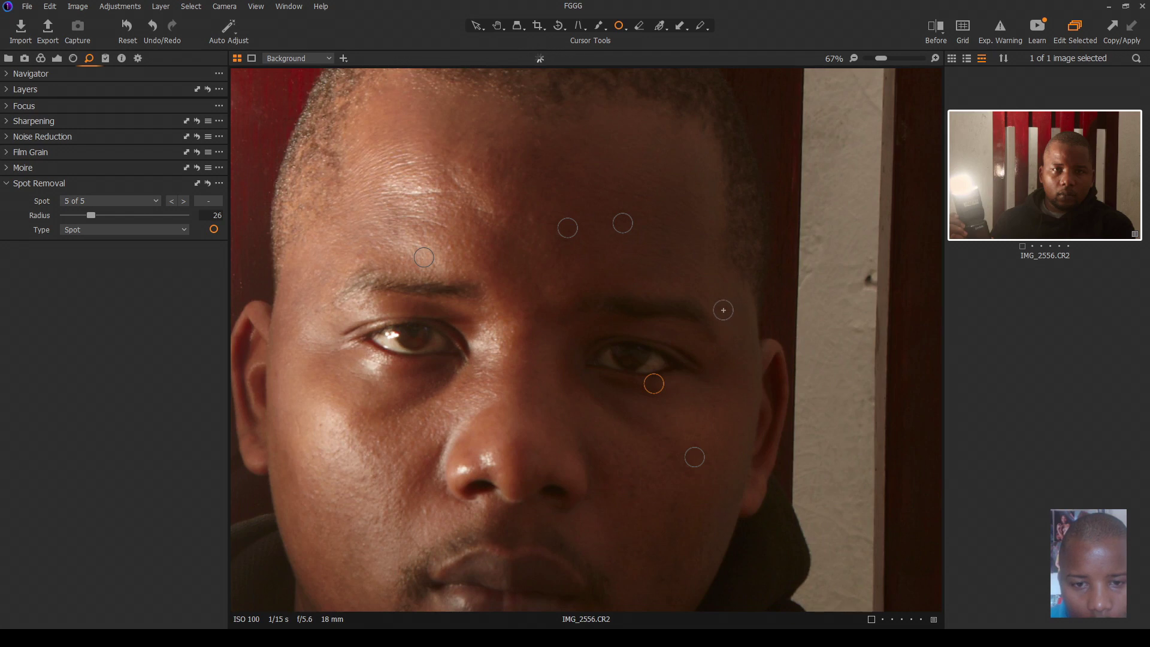
key("bracketright")
key("bracketright")
left_click(725, 311)
left_click(630, 491)
left_click(672, 508)
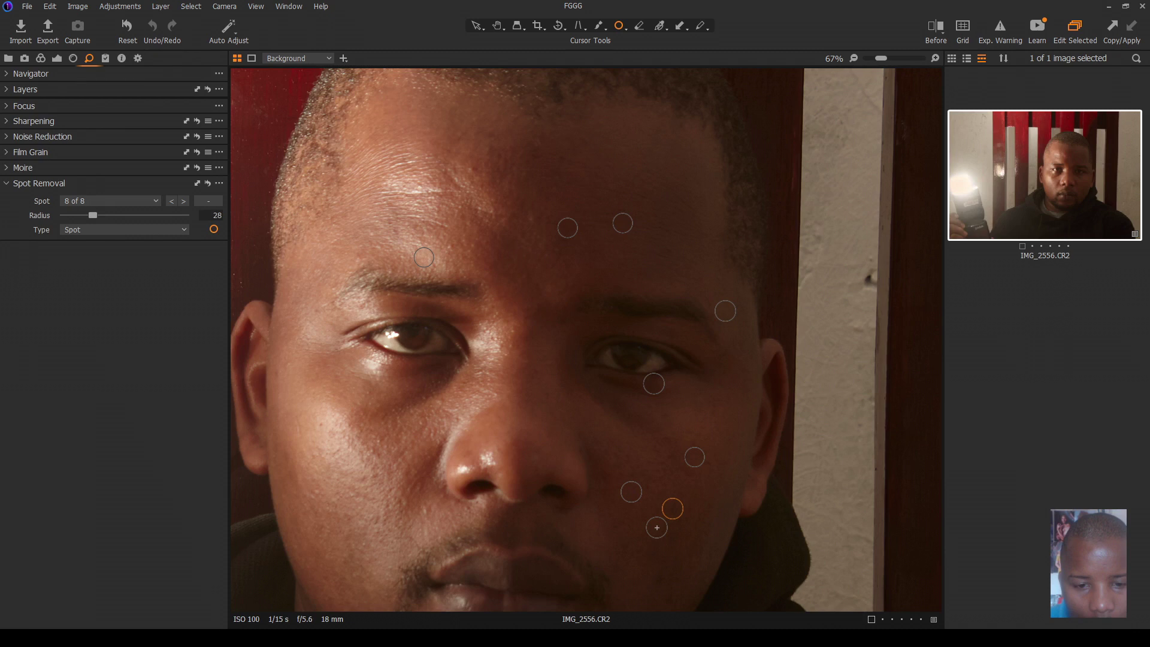
left_click(673, 540)
left_click(629, 551)
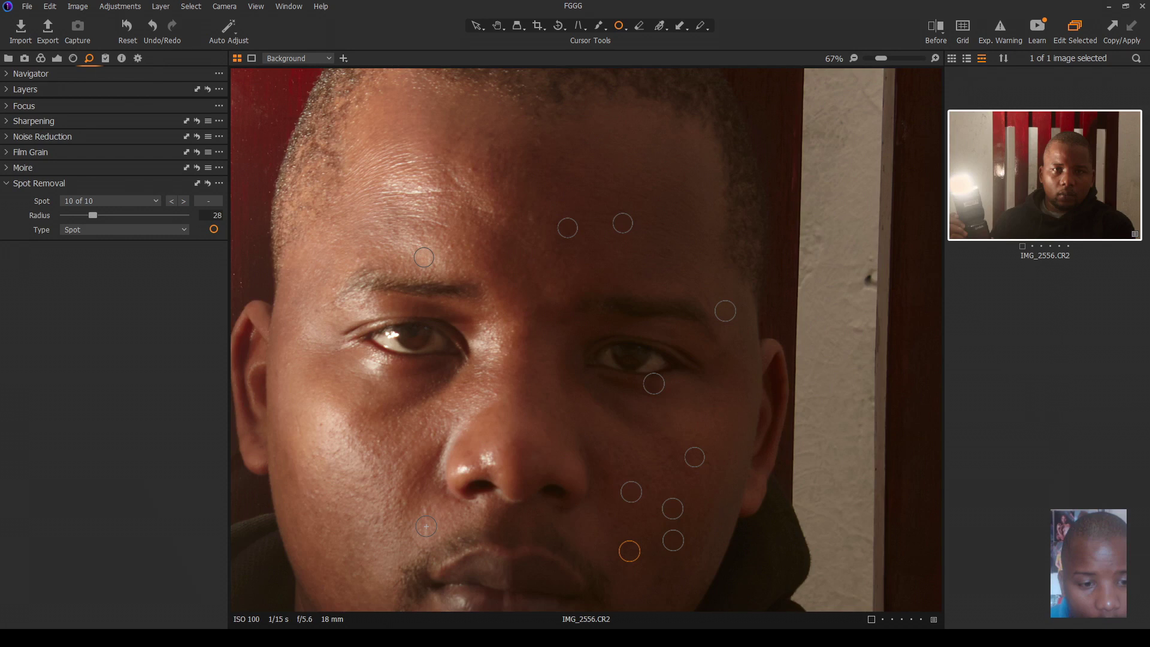
Step: Remove five blemishes on the lit side of the face, from beside the upper lip and jaw up to the cheek
left_click(424, 514)
left_click(346, 562)
left_click(326, 579)
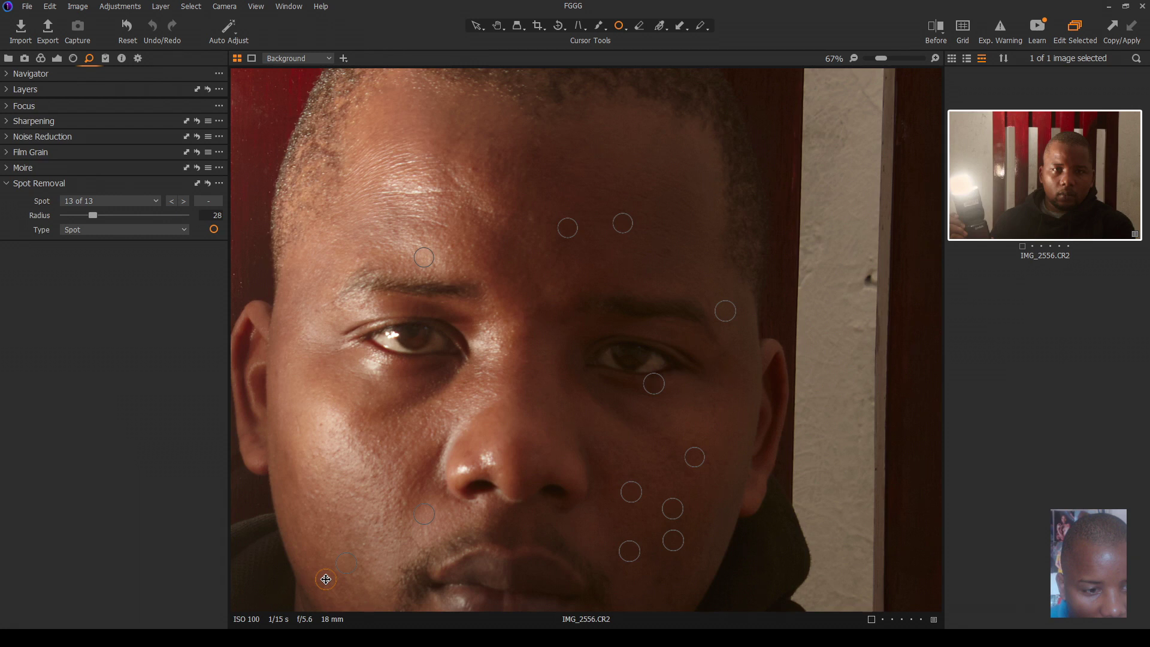
left_click(285, 455)
left_click(321, 423)
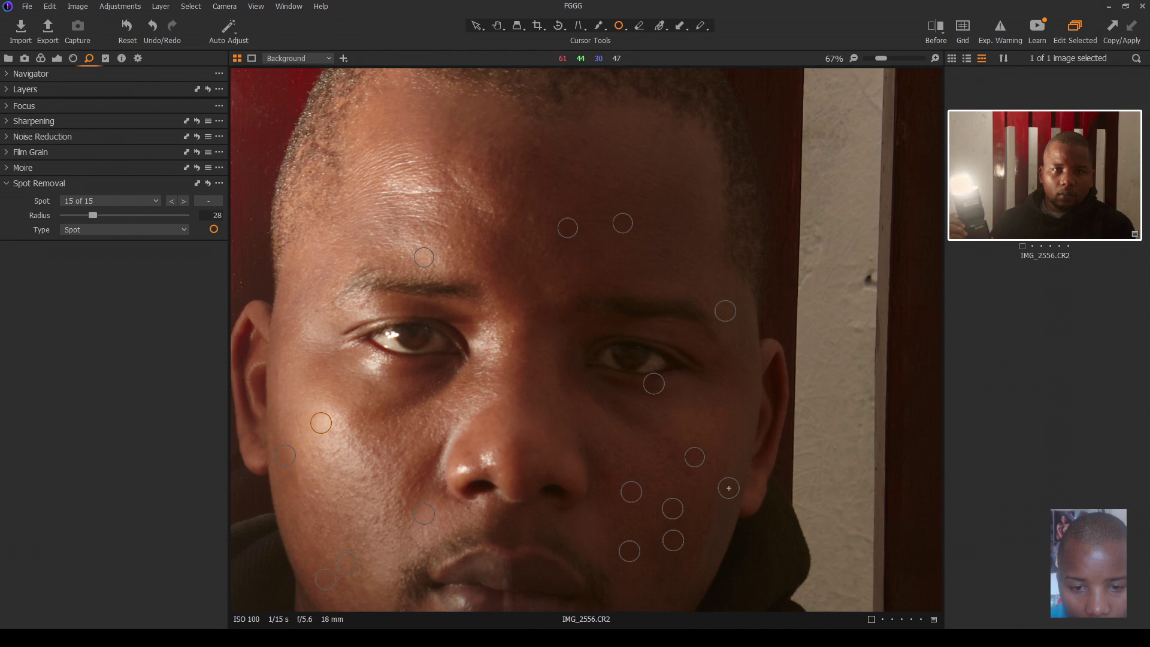
Step: Remove five more blemishes on the shaded side, three on the outer cheek and two near the jaw
left_click(729, 488)
left_click(671, 455)
left_click(688, 473)
left_click(661, 576)
left_click(668, 595)
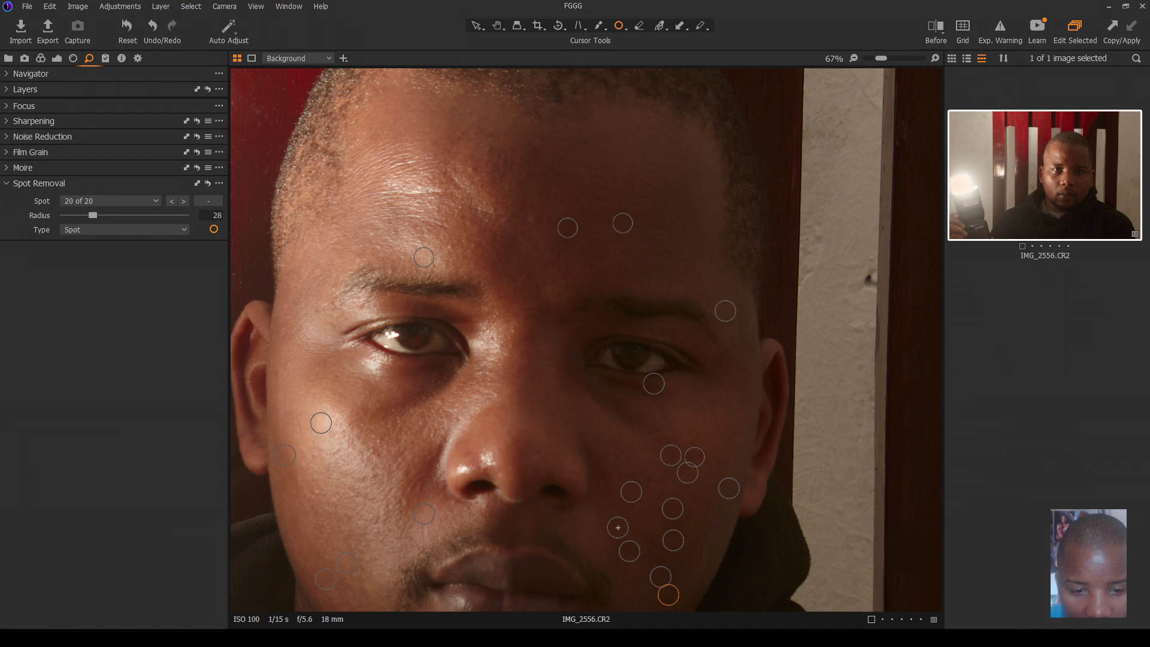
Step: Remove six blemishes on the shaded side beside the mouth and nose, under the eye and near the ear
left_click(618, 528)
left_click(609, 513)
left_click(603, 480)
left_click(580, 450)
left_click(669, 417)
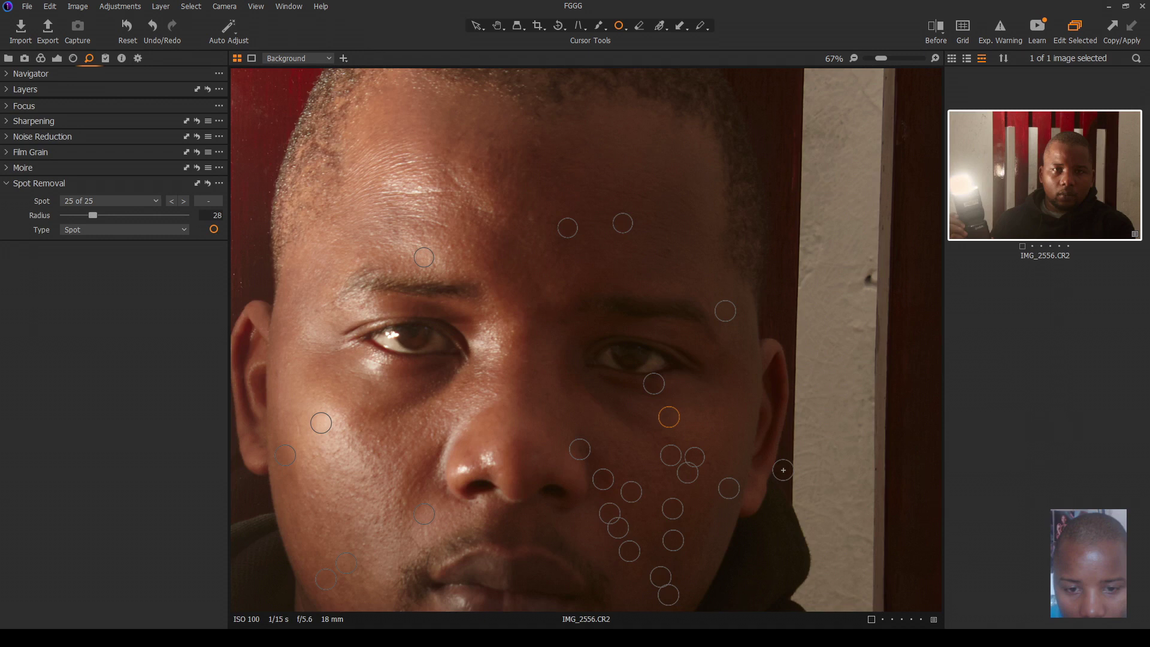
left_click(731, 417)
Step: Remove five blemishes across the forehead, from above the shaded eyebrow up to the hairline, and leave the Spot Removal tool
left_click(673, 252)
left_click(538, 142)
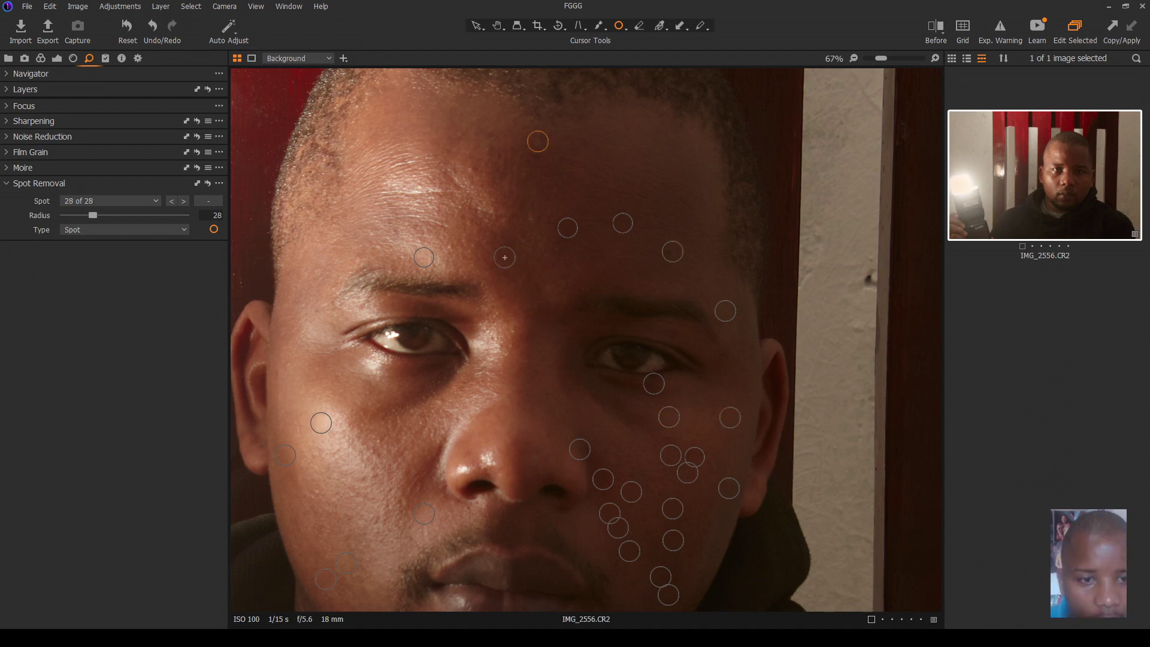
left_click(530, 219)
left_click(471, 171)
left_click(489, 135)
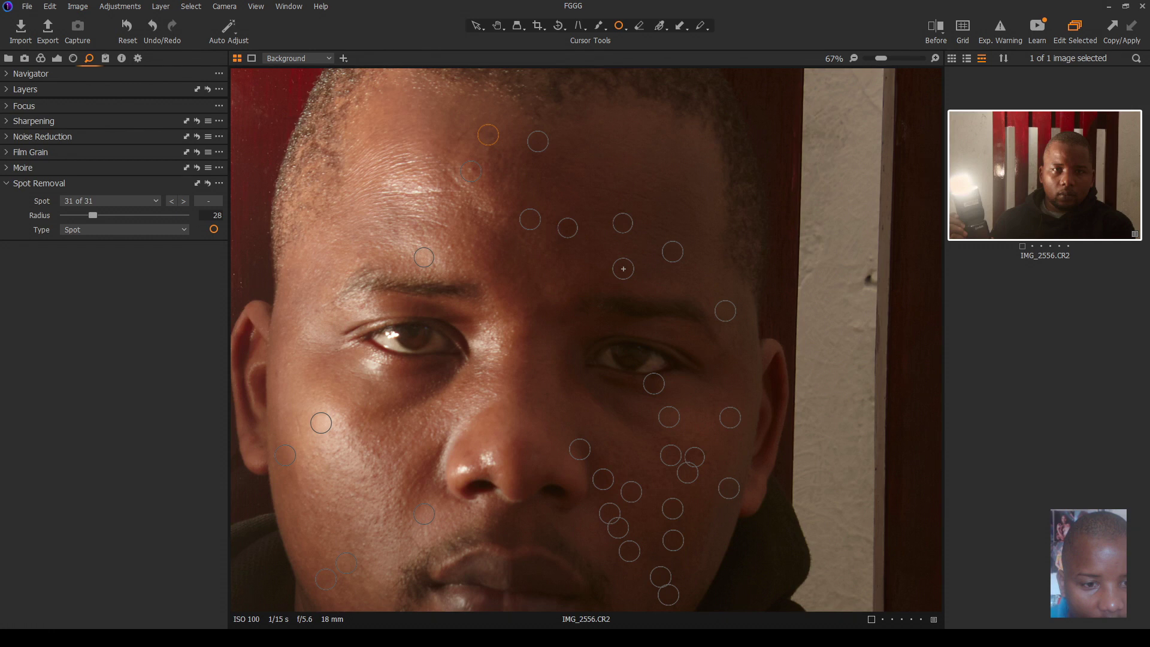
key("ctrl+minus")
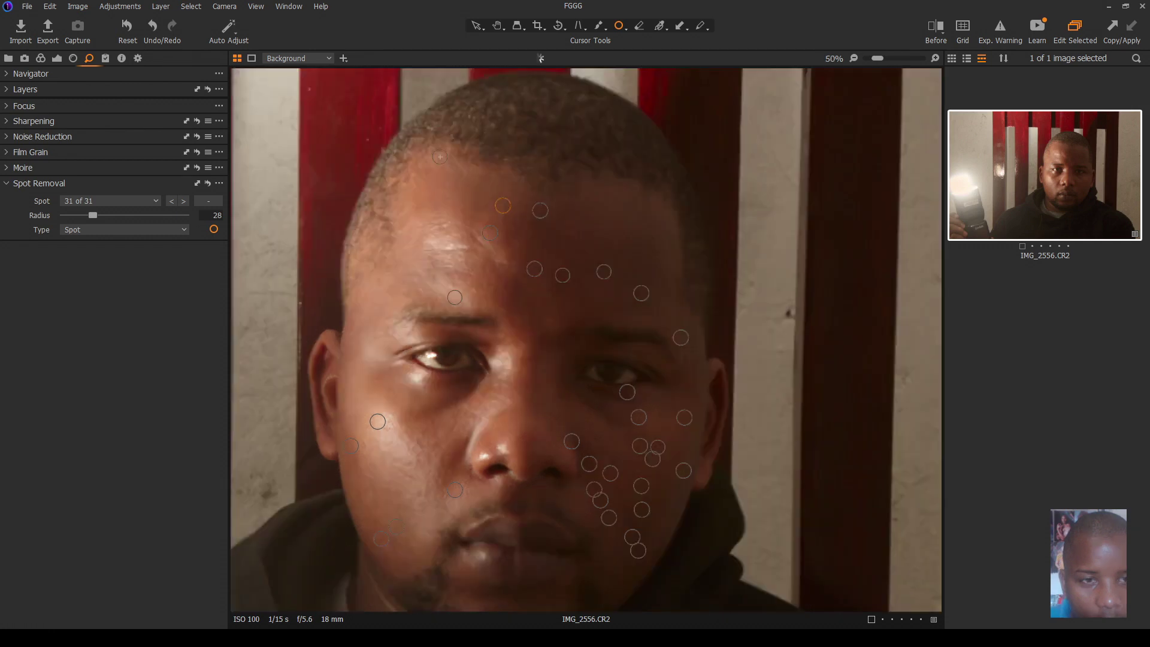
left_click(499, 25)
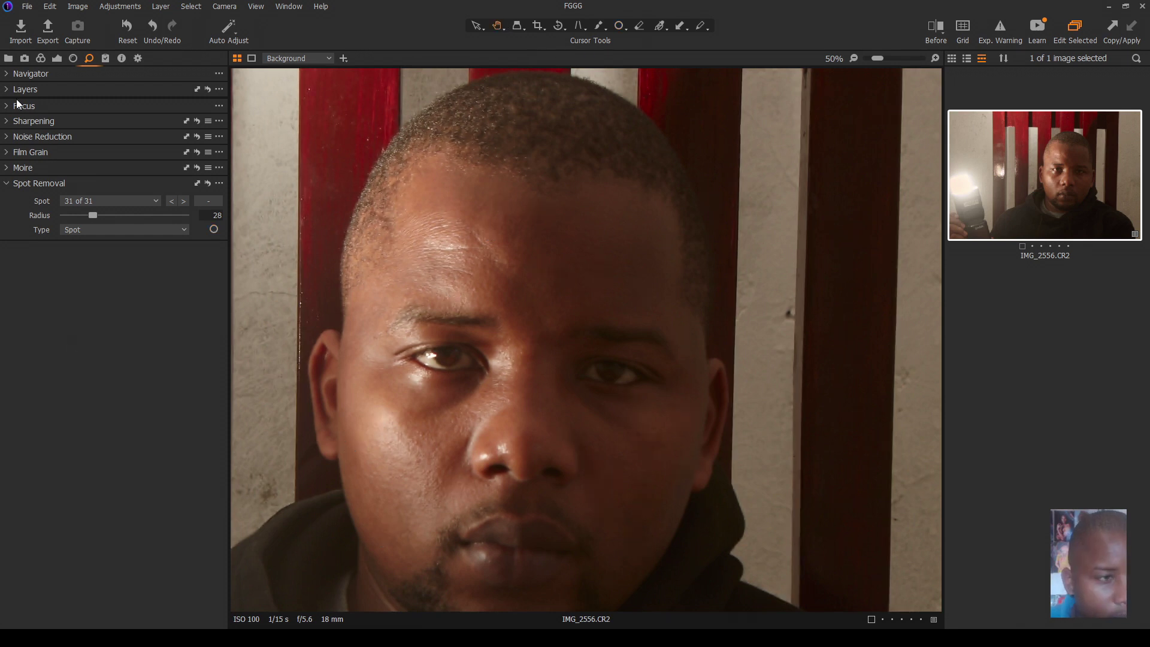
Step: Set the image's exposure Brightness to -9
left_click(56, 59)
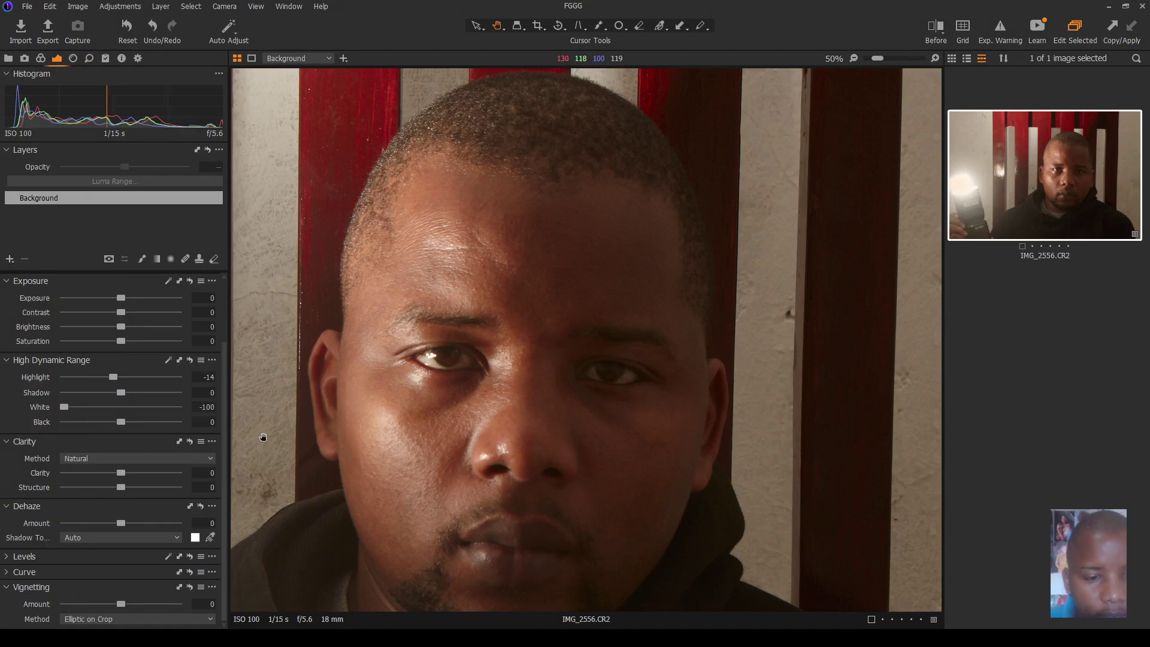
scroll(419, 496, "down", 3)
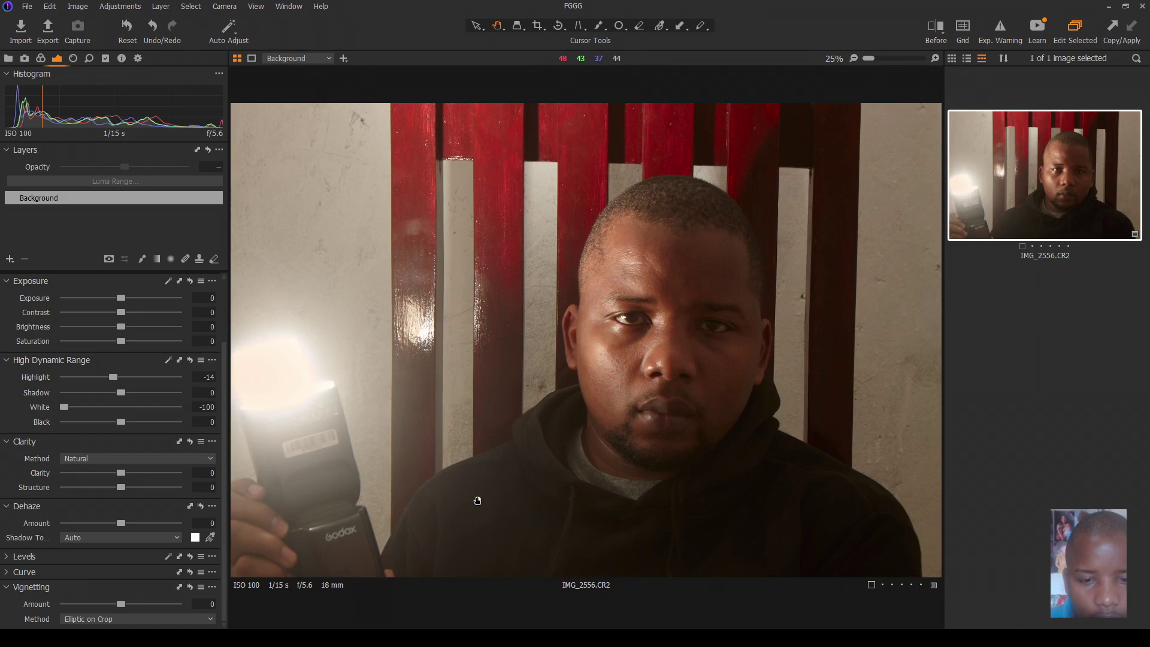
scroll(477, 501, "up", 3)
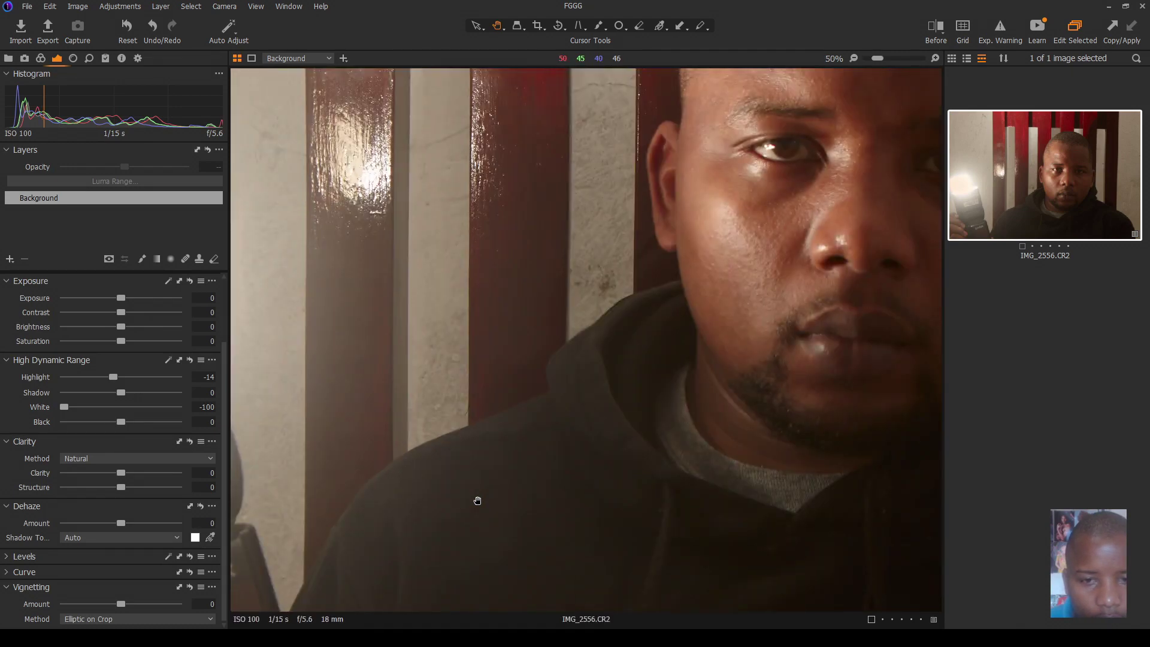
scroll(873, 349, "down", 1)
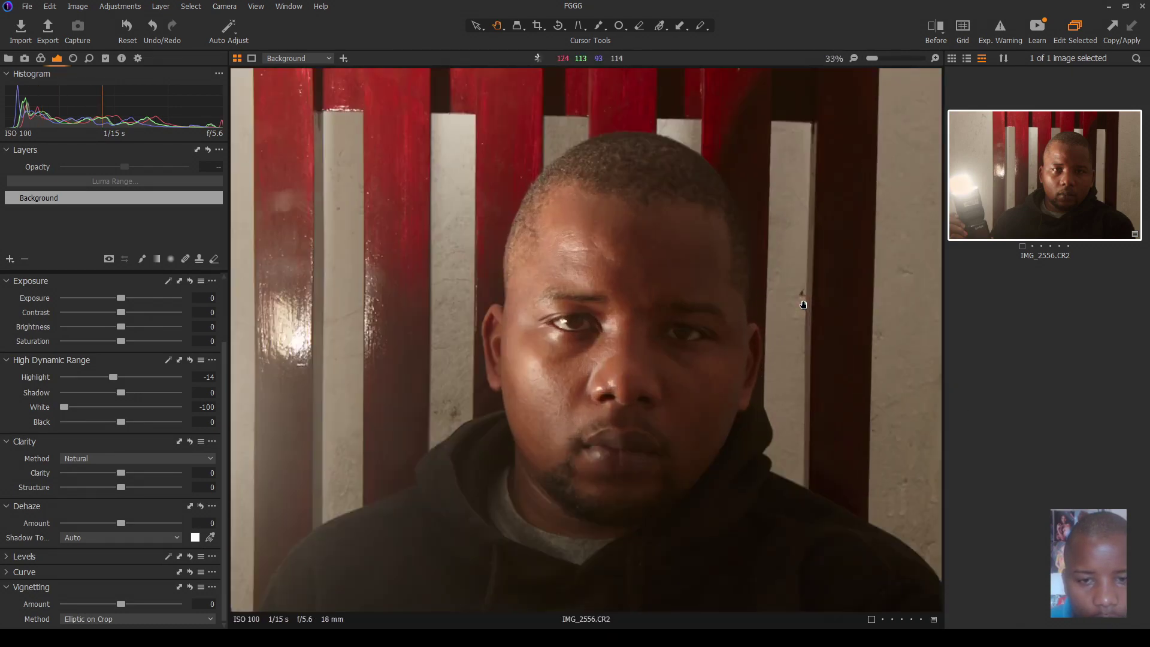
scroll(711, 357, "up", 2)
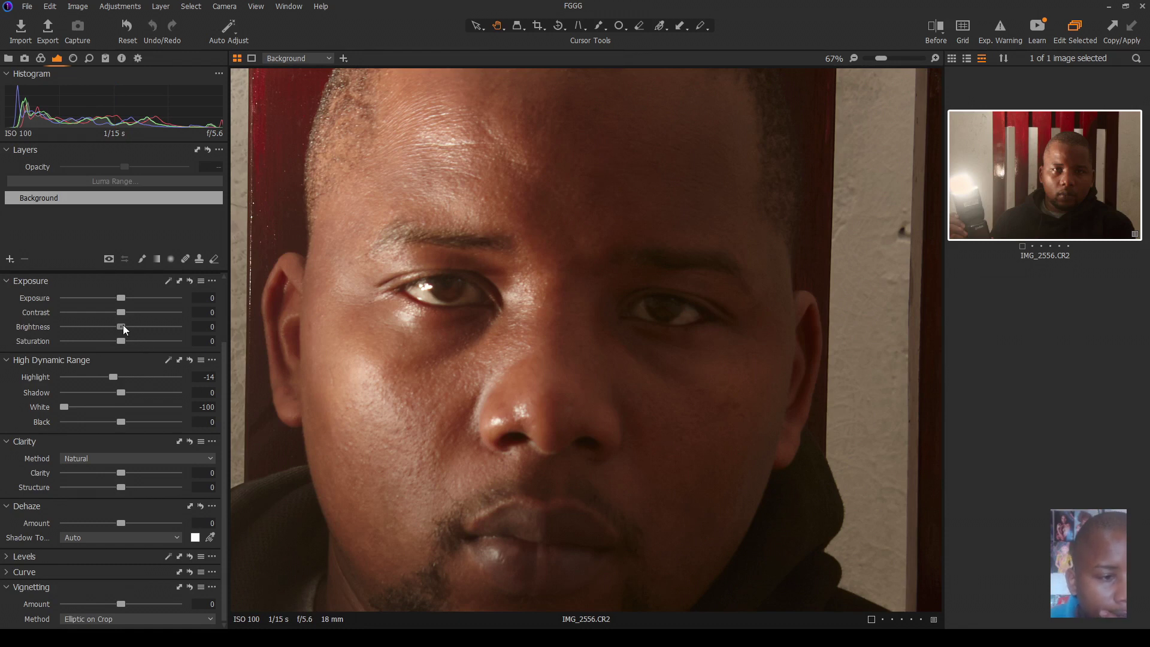
left_click_drag(123, 326, 131, 329)
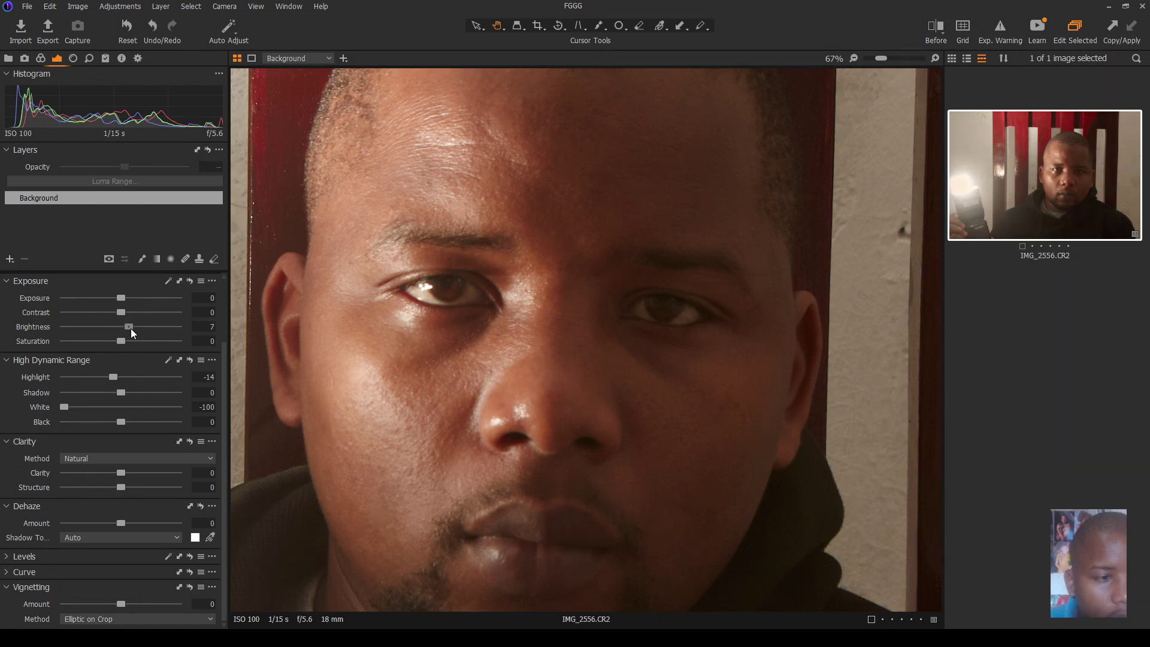
left_click_drag(128, 327, 111, 327)
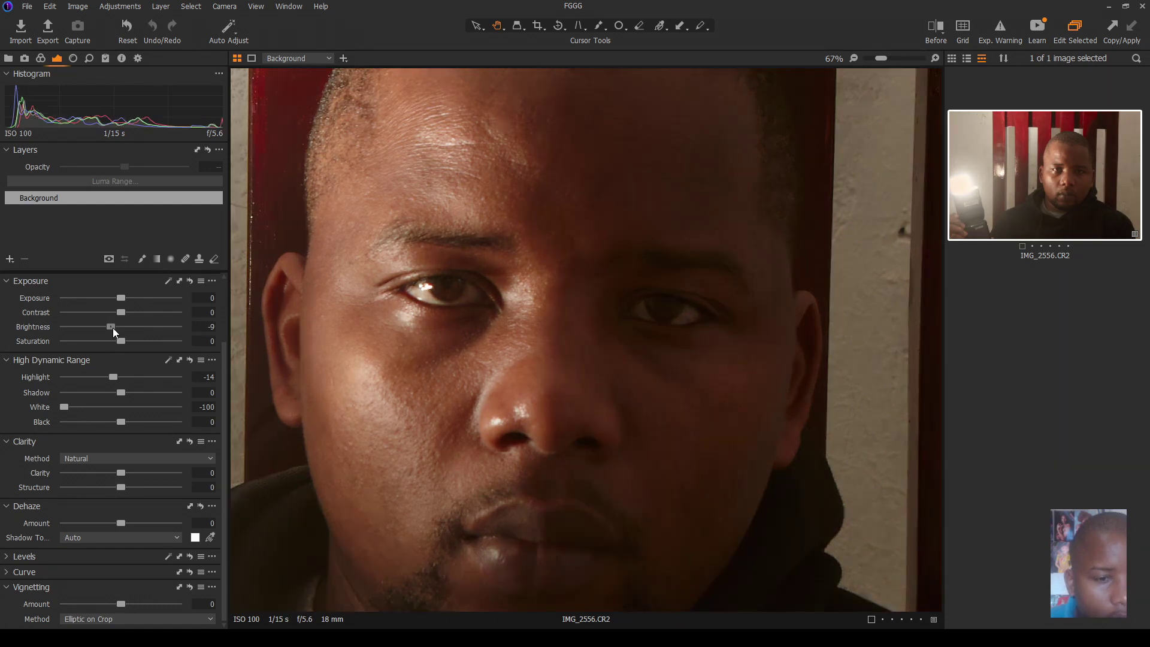
Step: In the basic Color Editor, set the green range's Saturation to -79.2 and its Hue to -17.2
scroll(425, 344, "down", 1)
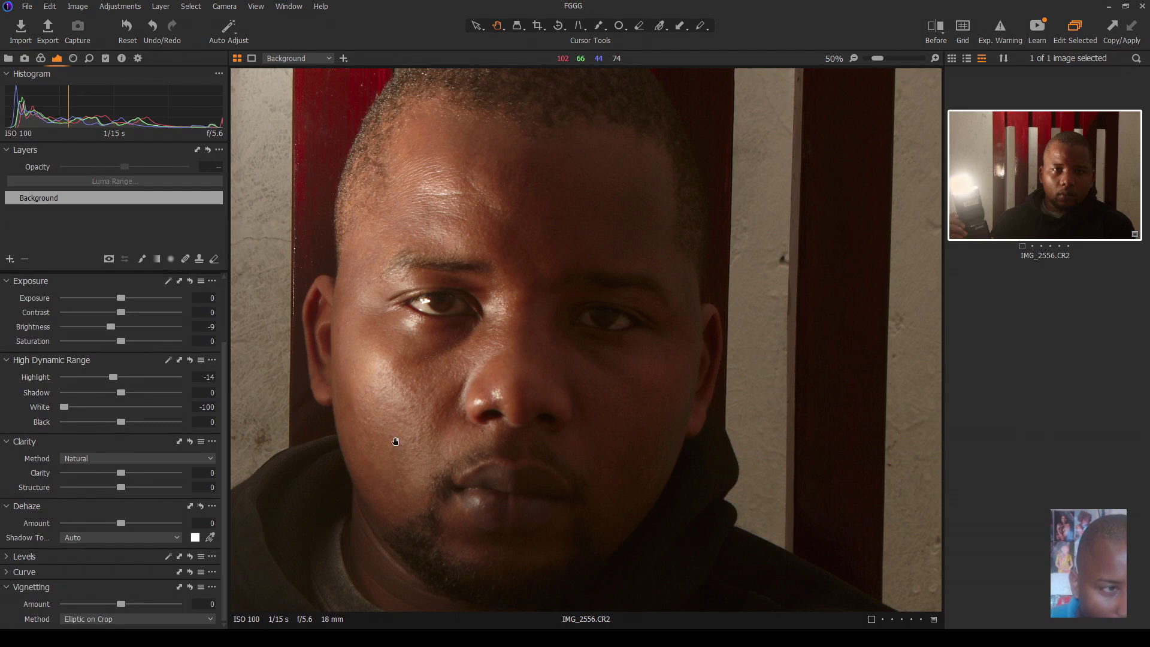
left_click(41, 58)
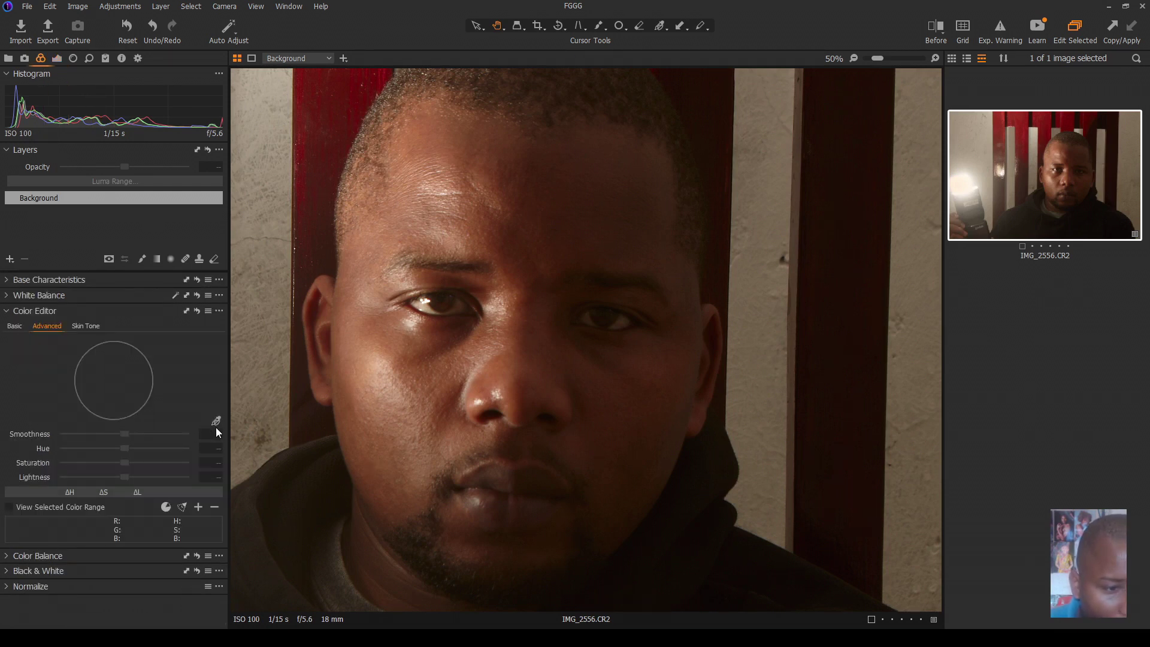
left_click(15, 327)
left_click(100, 341)
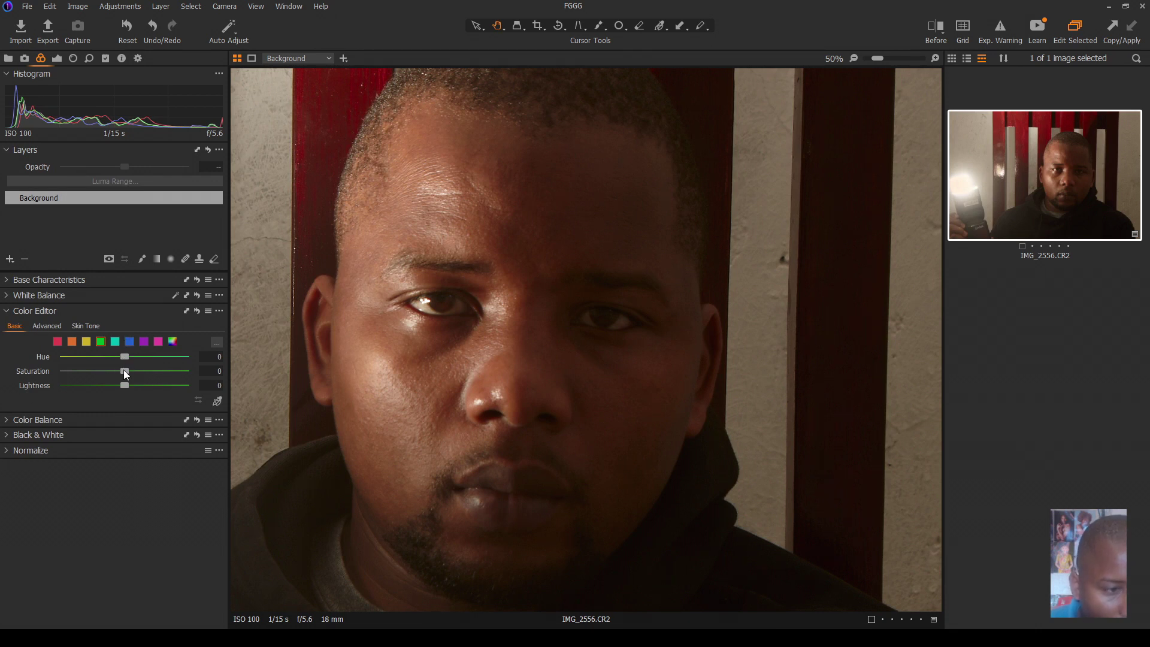
left_click_drag(123, 373, 63, 360)
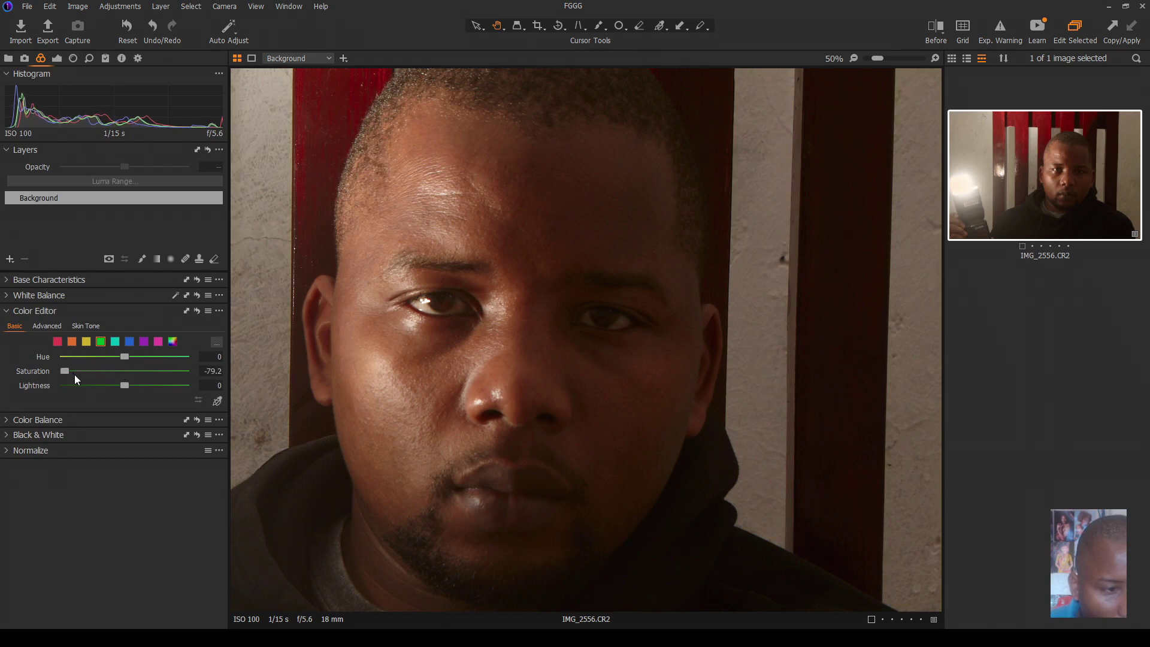
left_click_drag(120, 359, 94, 358)
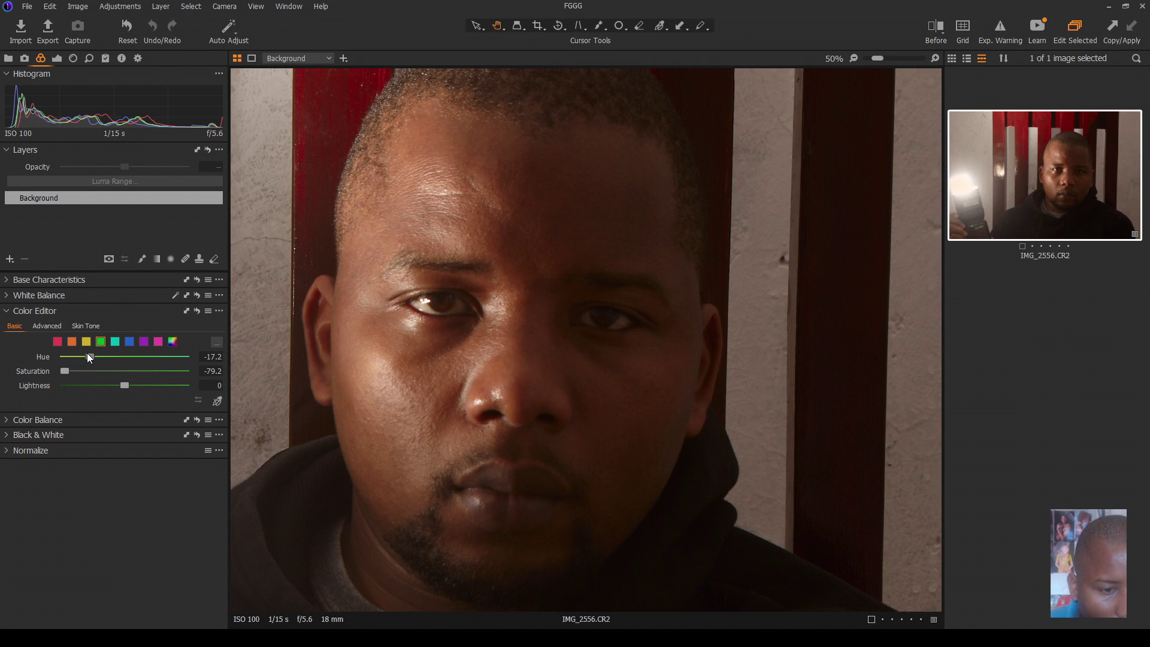
Step: Set the green range's Hue to 30 and Lightness to 27.2, checking the portrait against the original in the before/after view
left_click_drag(87, 353, 168, 366)
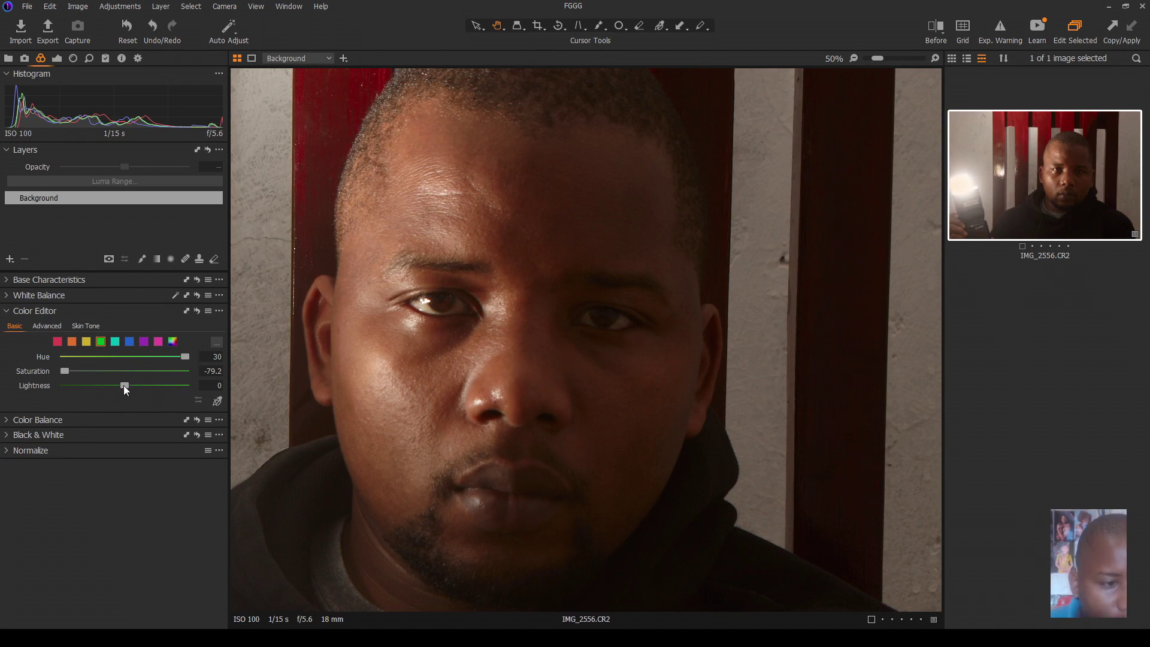
mouse_move(126, 388)
left_mouse_down()
mouse_move(107, 380)
mouse_move(158, 390)
mouse_move(131, 379)
left_mouse_up()
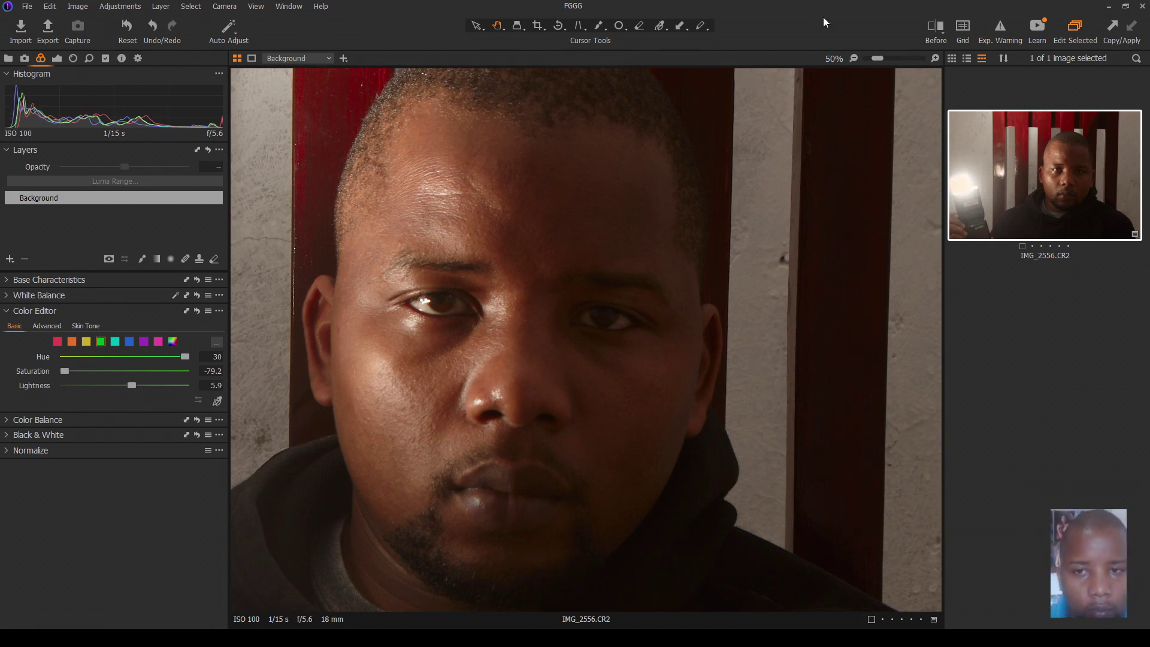
key("y")
left_click_drag(587, 340, 403, 339)
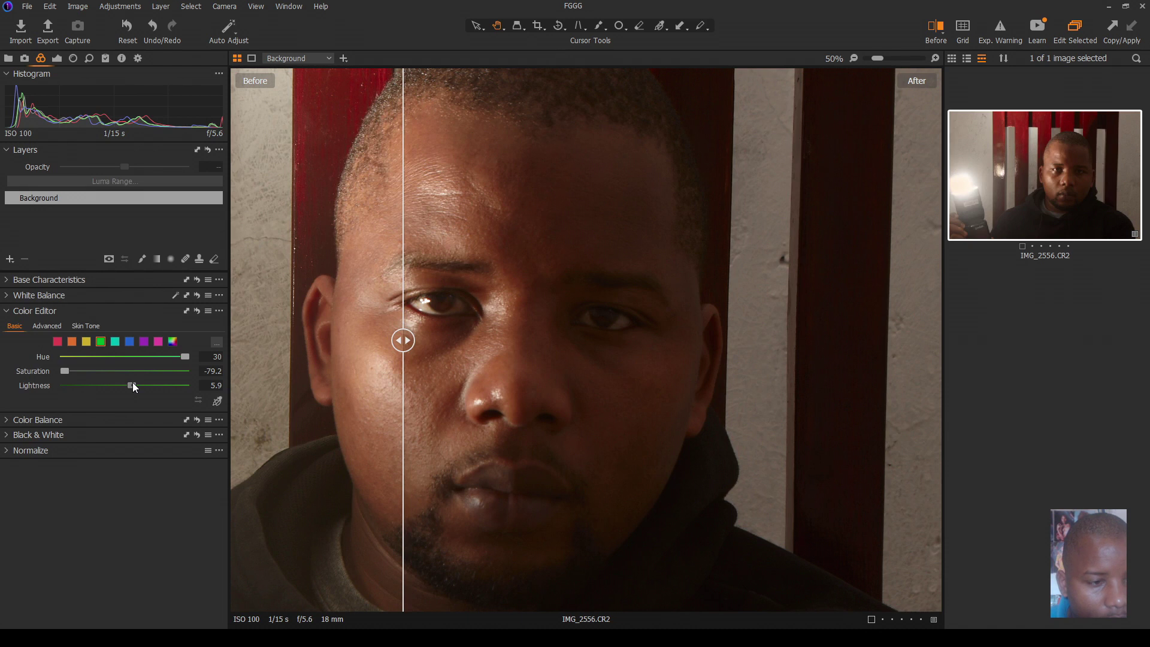
left_click_drag(134, 385, 158, 390)
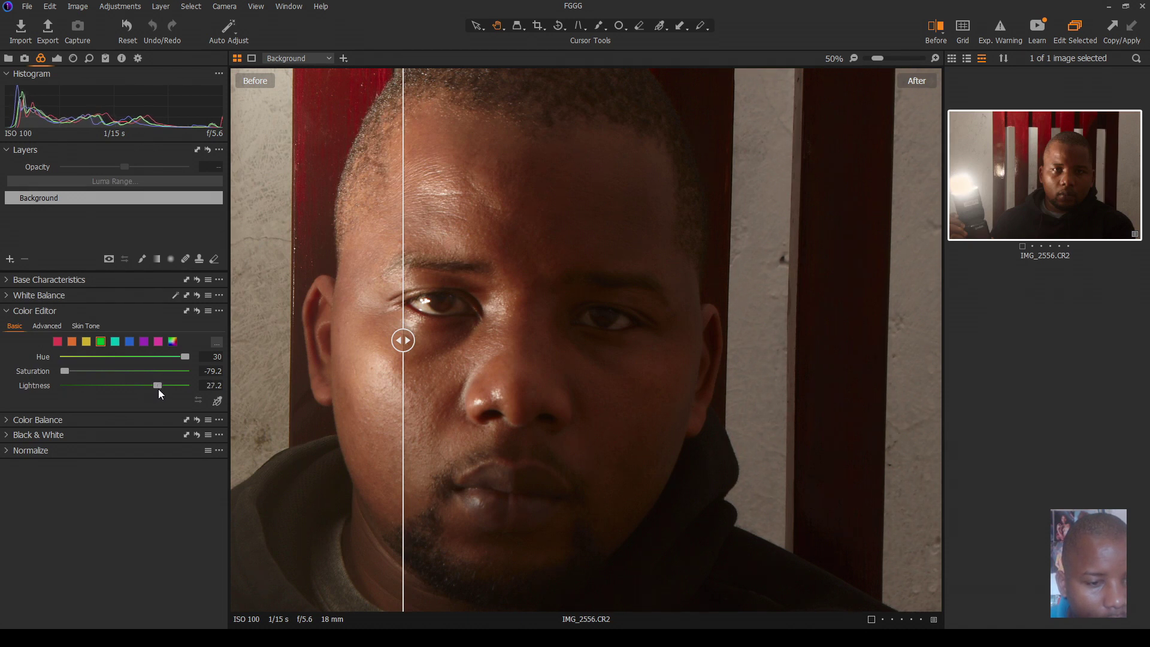
left_click(941, 31)
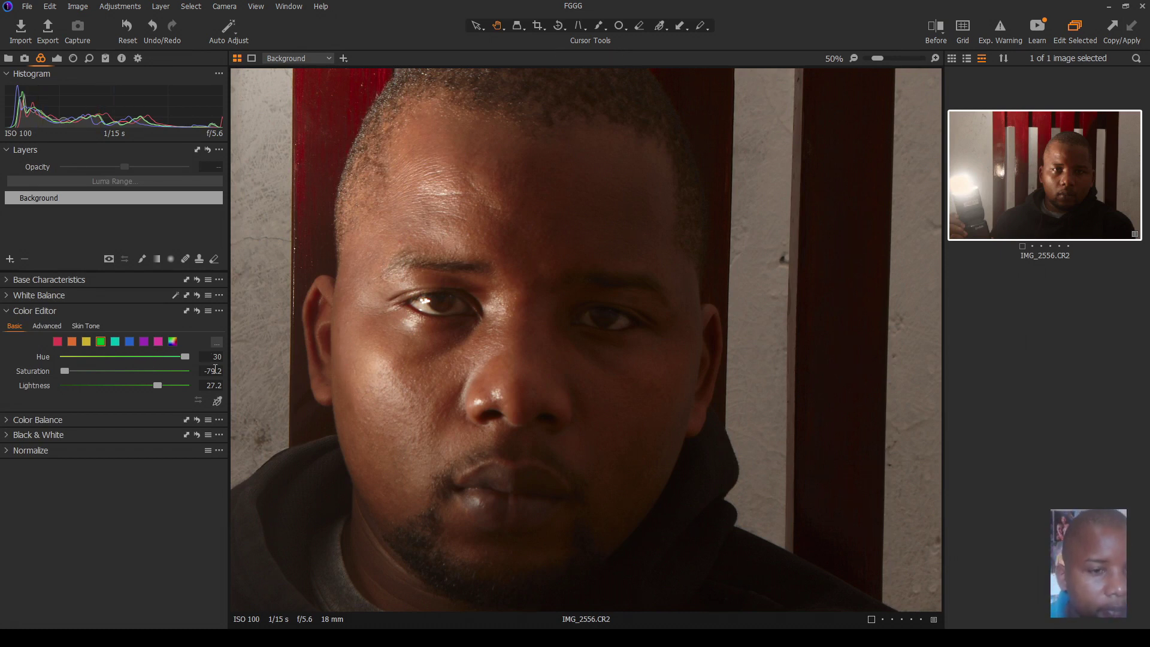
Step: In the basic Color Editor, set the yellow range's Saturation to -43.6 and Lightness to -5.9, and the red range's Saturation to -29.3
left_click(84, 341)
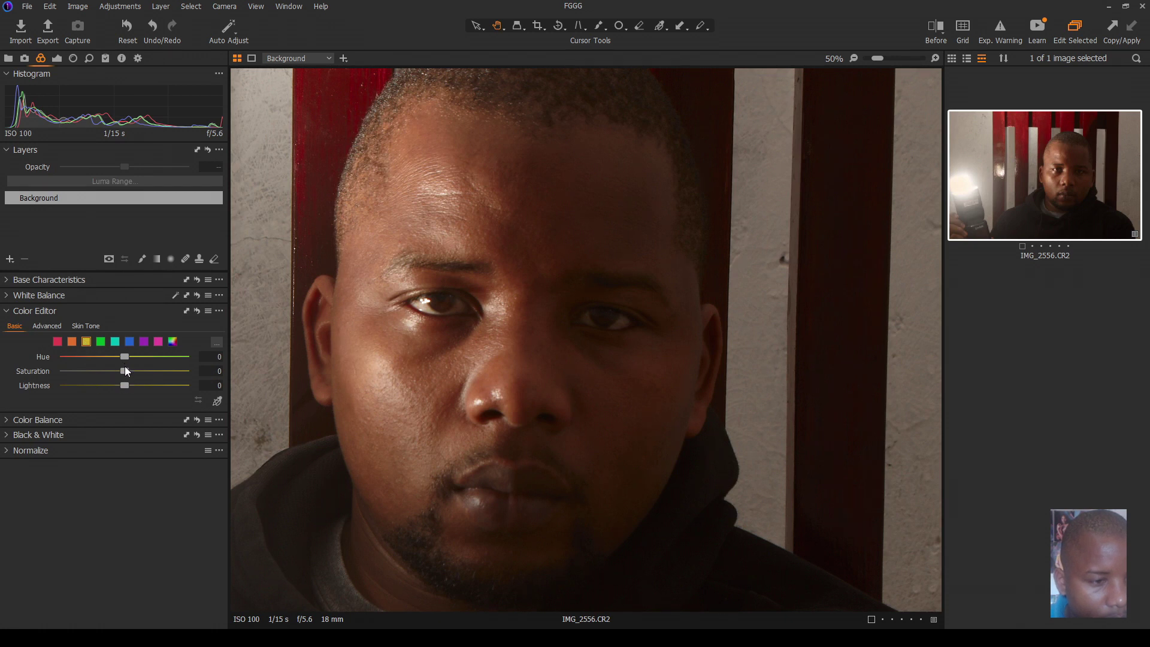
left_click_drag(125, 370, 91, 374)
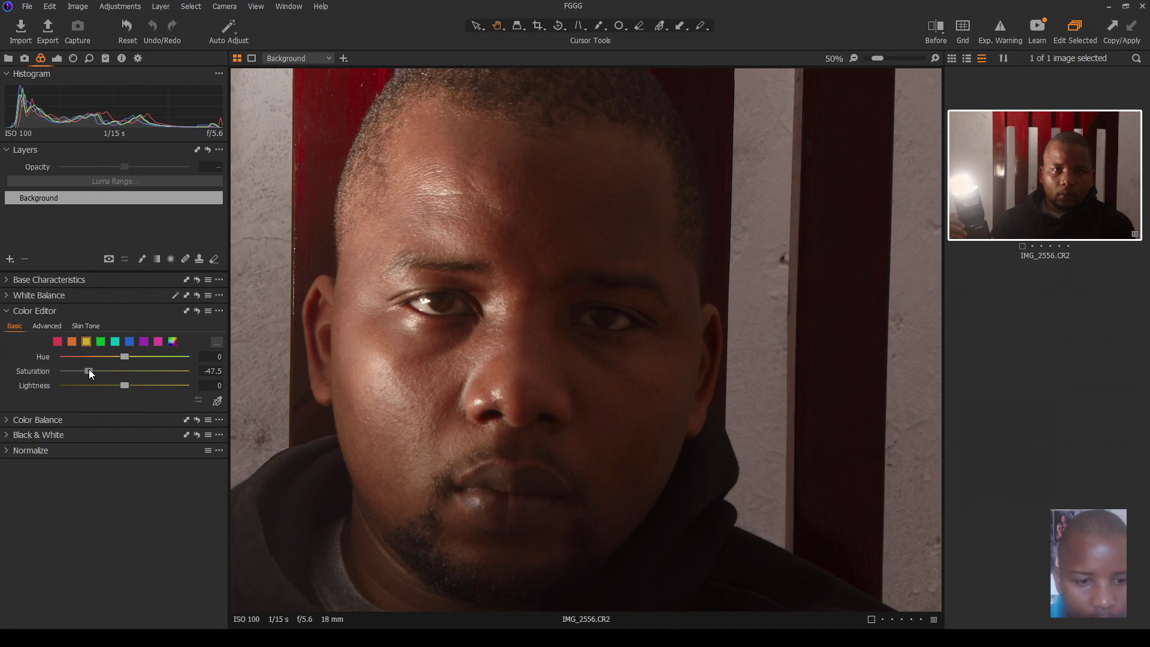
left_click_drag(88, 369, 92, 371)
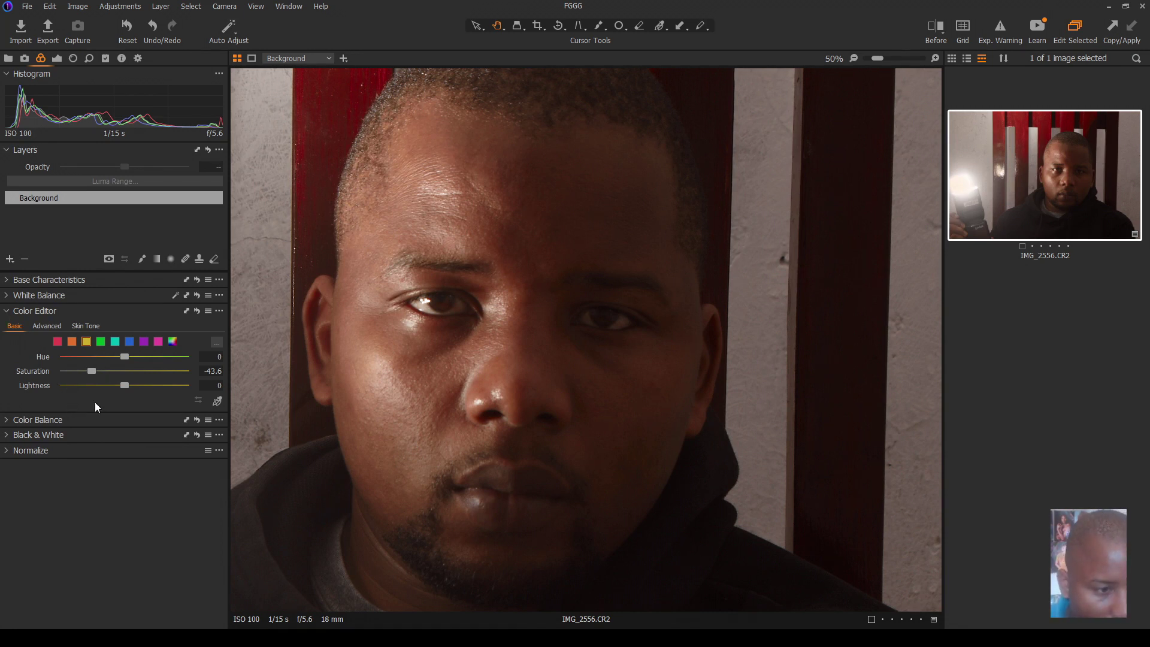
left_click_drag(122, 382, 115, 387)
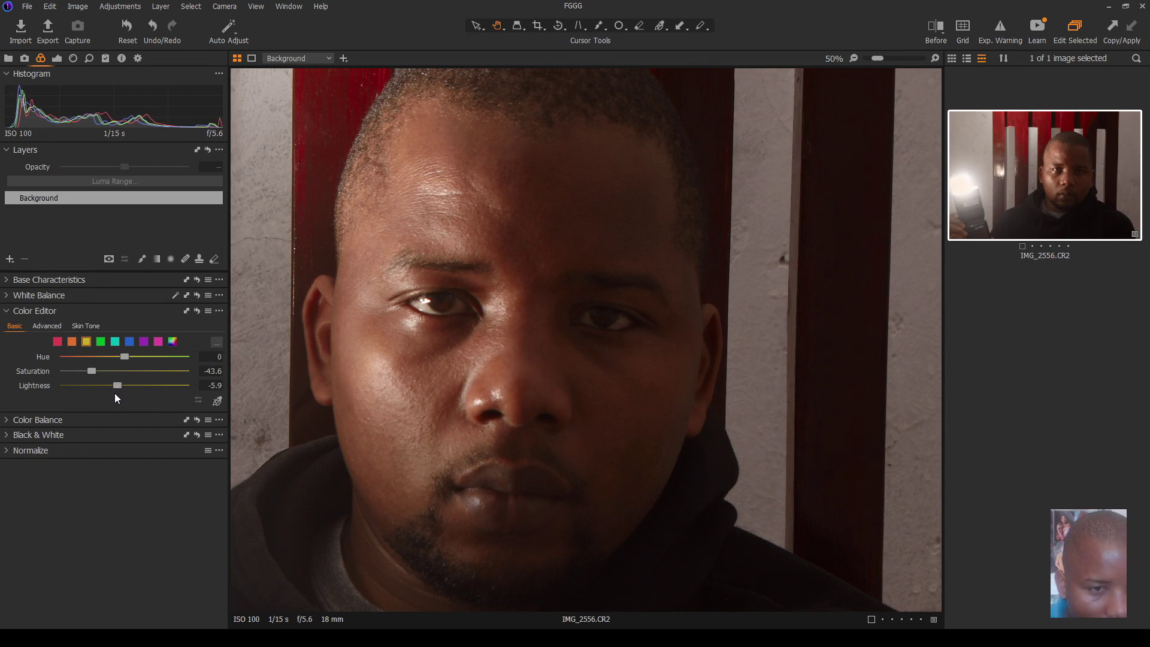
left_click(55, 343)
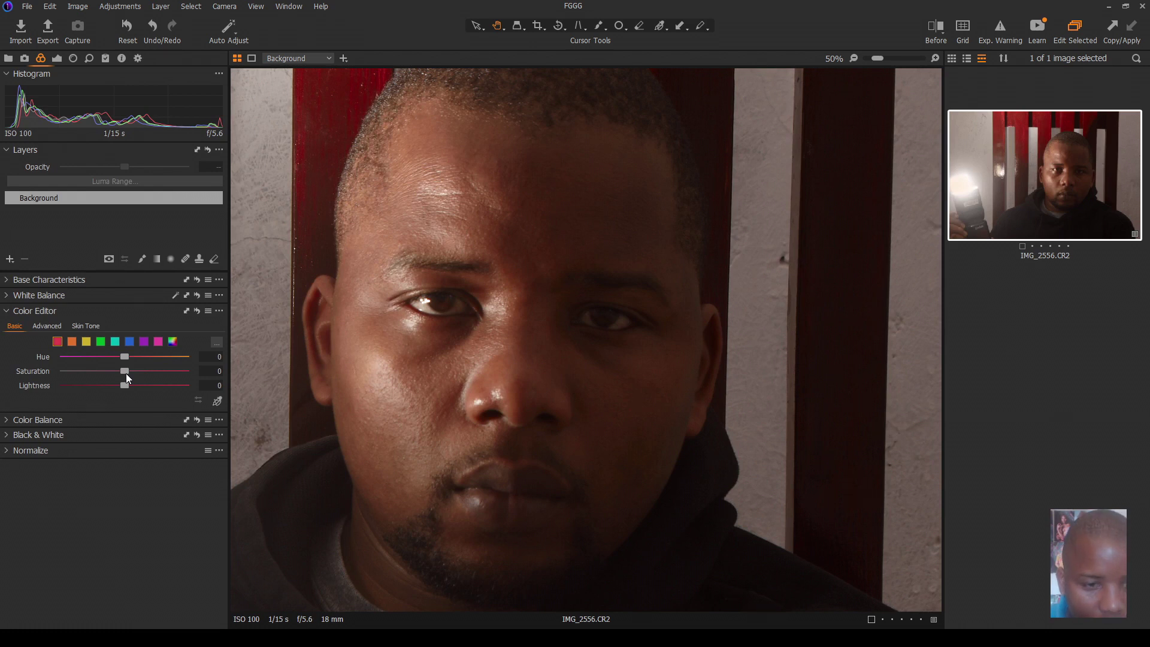
left_click_drag(124, 369, 104, 372)
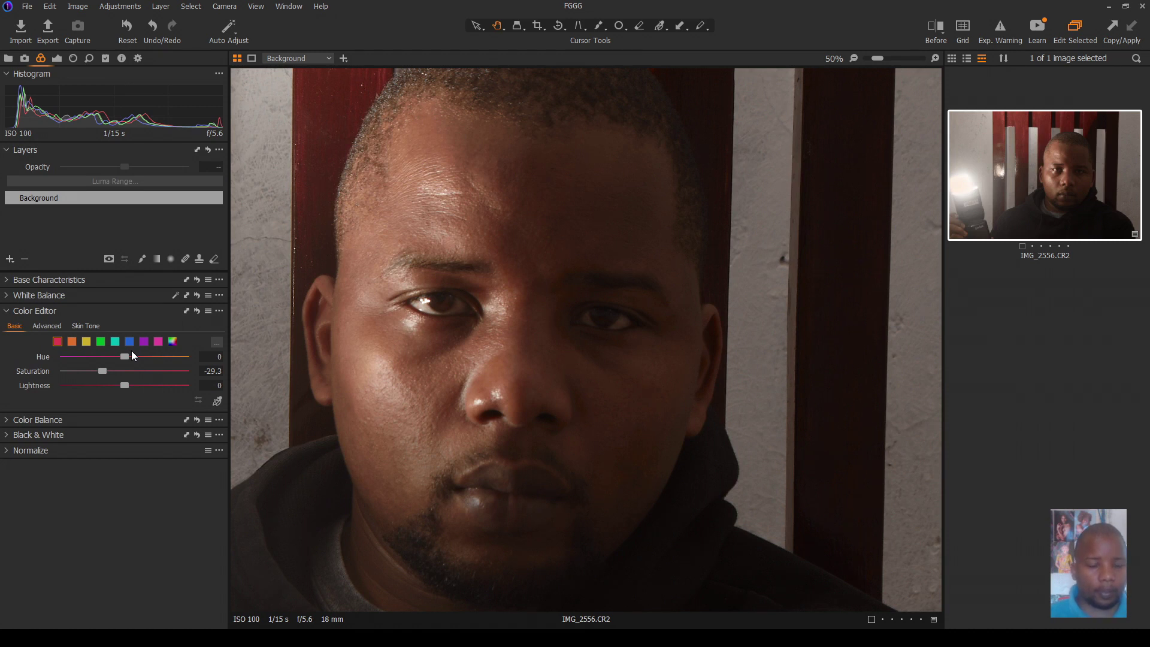
Step: Set the exposure Contrast to 7 and Saturation to -12, and soften the image with Clarity -15 and Structure -18
left_click(55, 58)
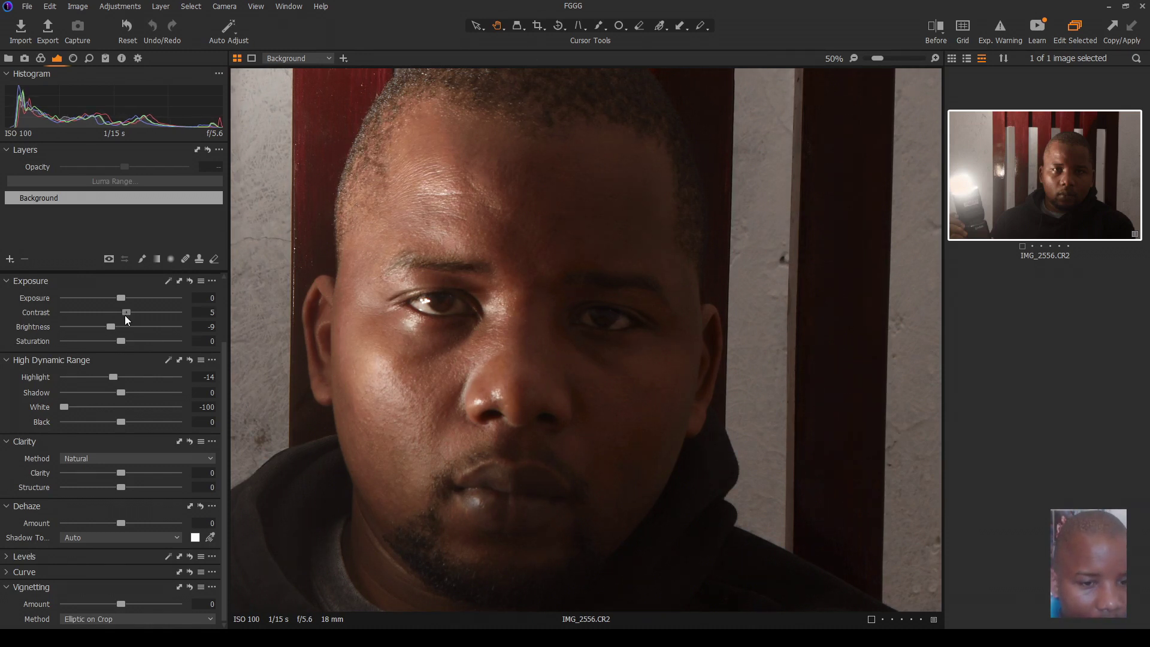
left_click_drag(120, 312, 120, 314)
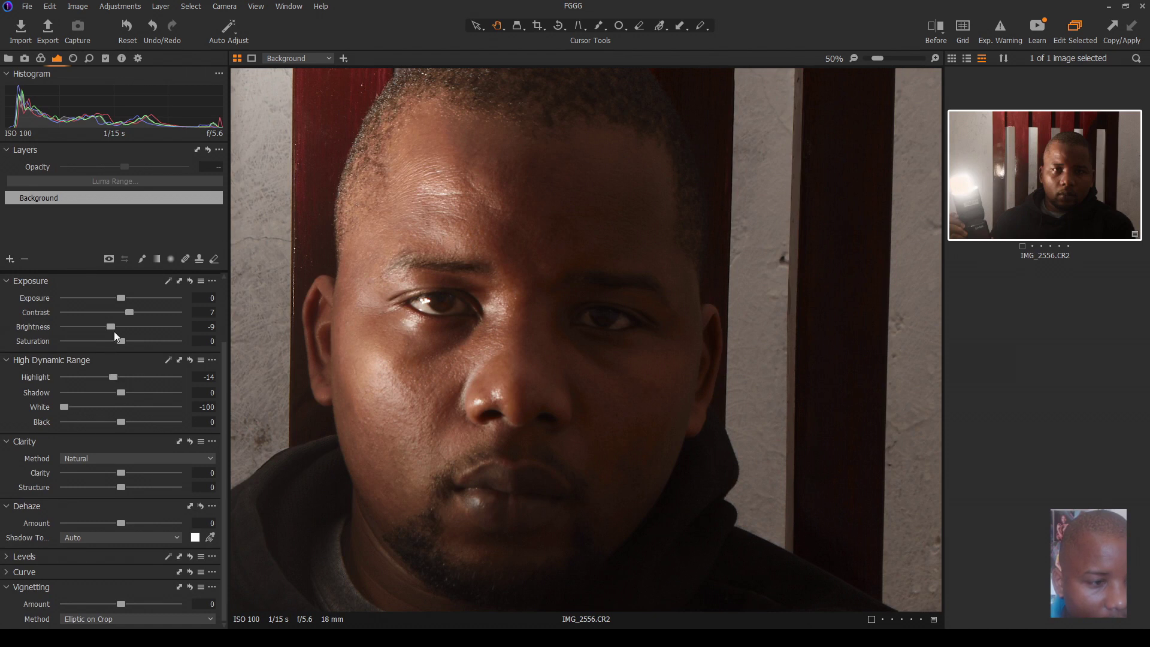
left_click_drag(117, 343, 112, 341)
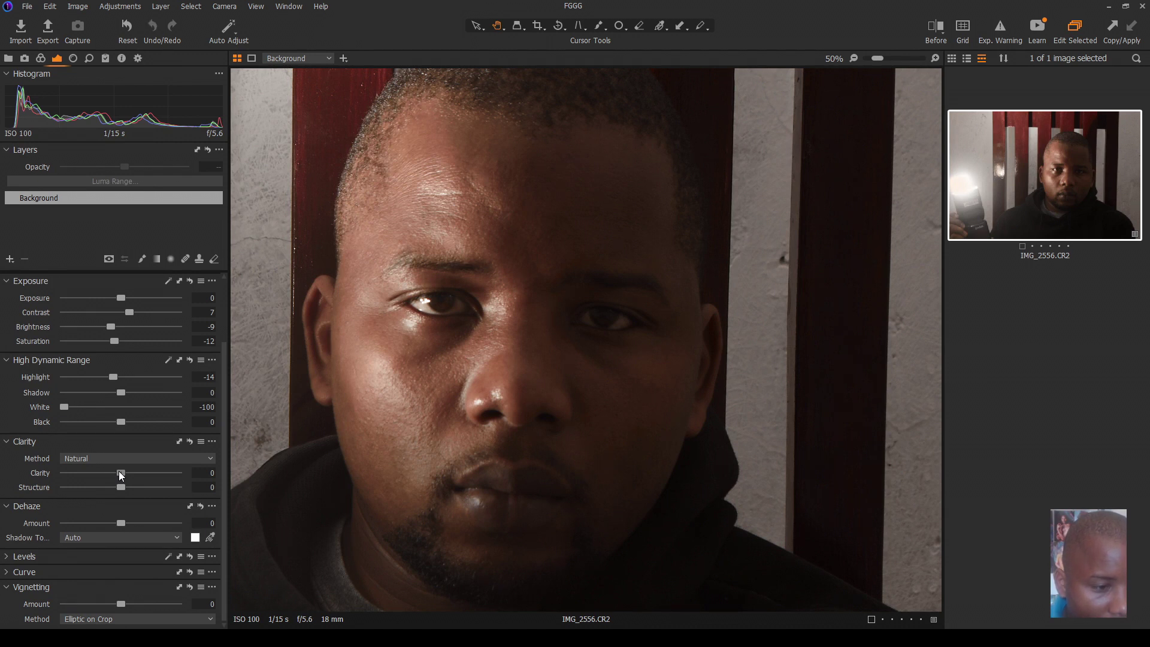
left_click_drag(114, 468, 110, 466)
Step: Examine the face up close and compare the whole portrait with the original in the before/after split view
scroll(426, 444, "down", 2)
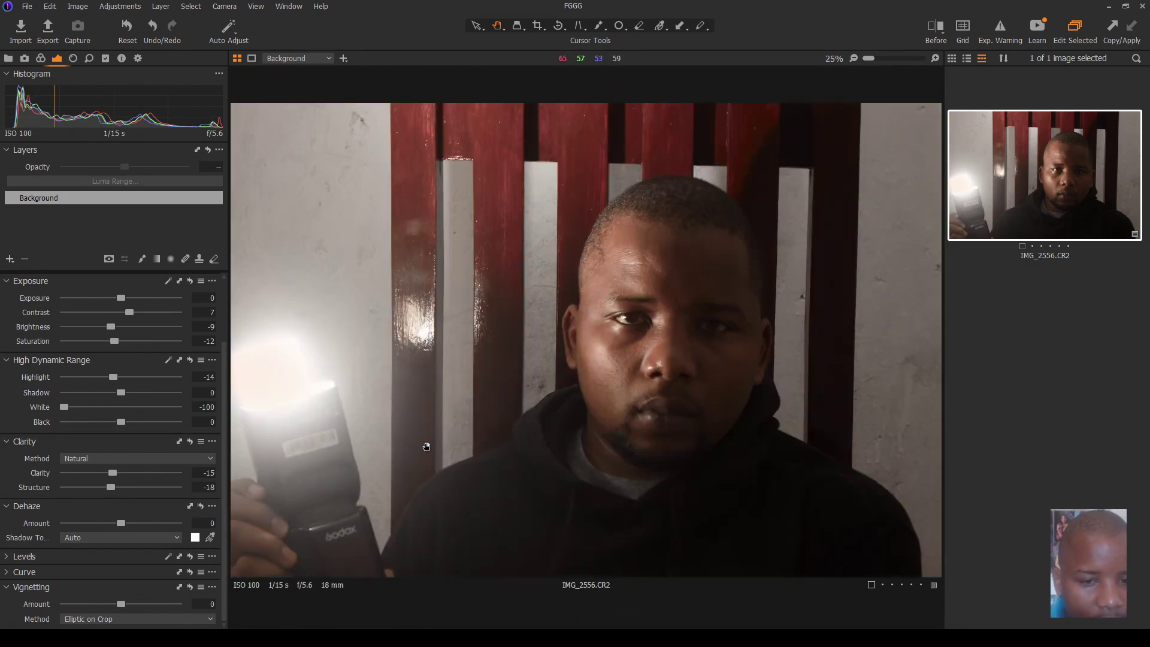
scroll(654, 414, "up", 3)
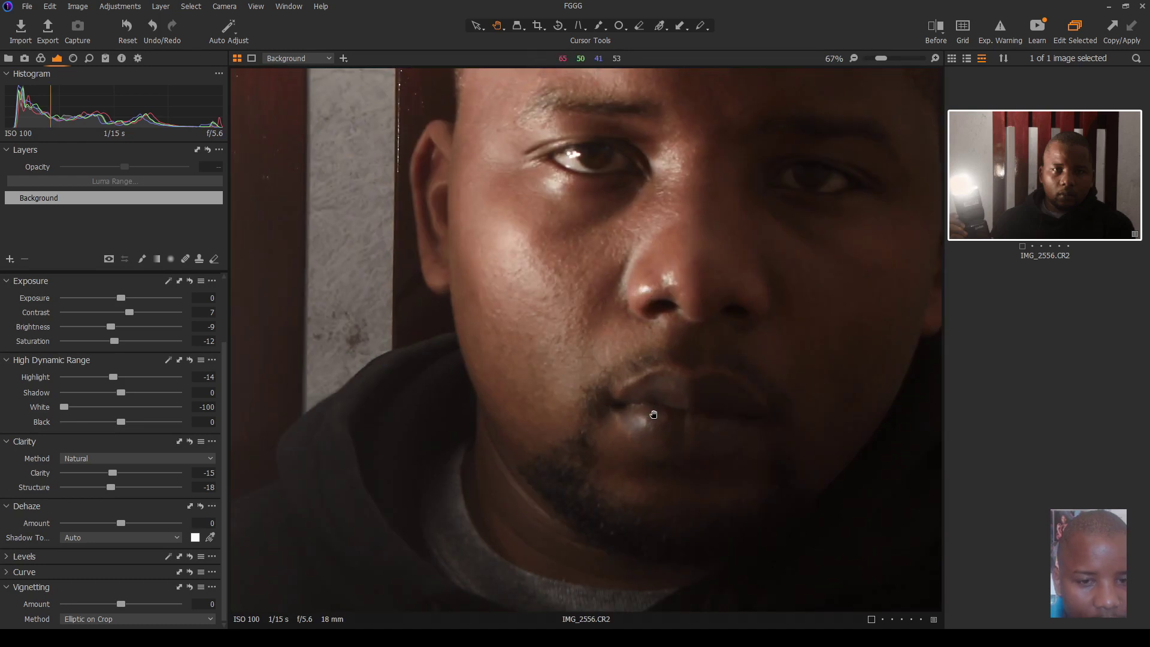
scroll(654, 414, "down", 2)
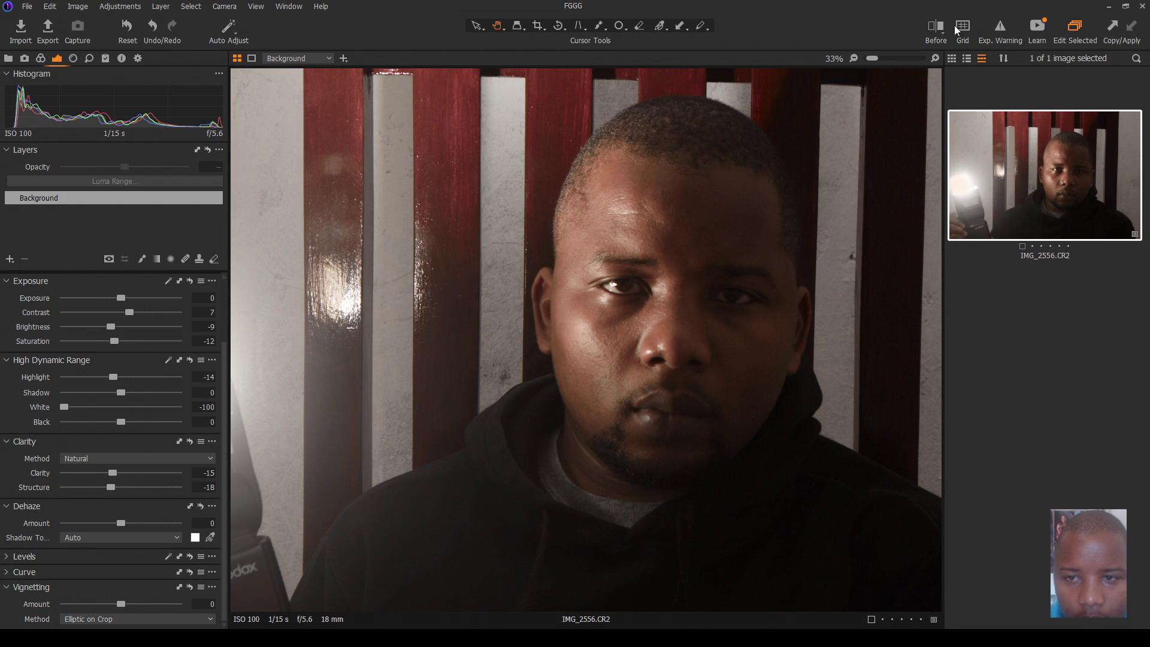
left_click(936, 25)
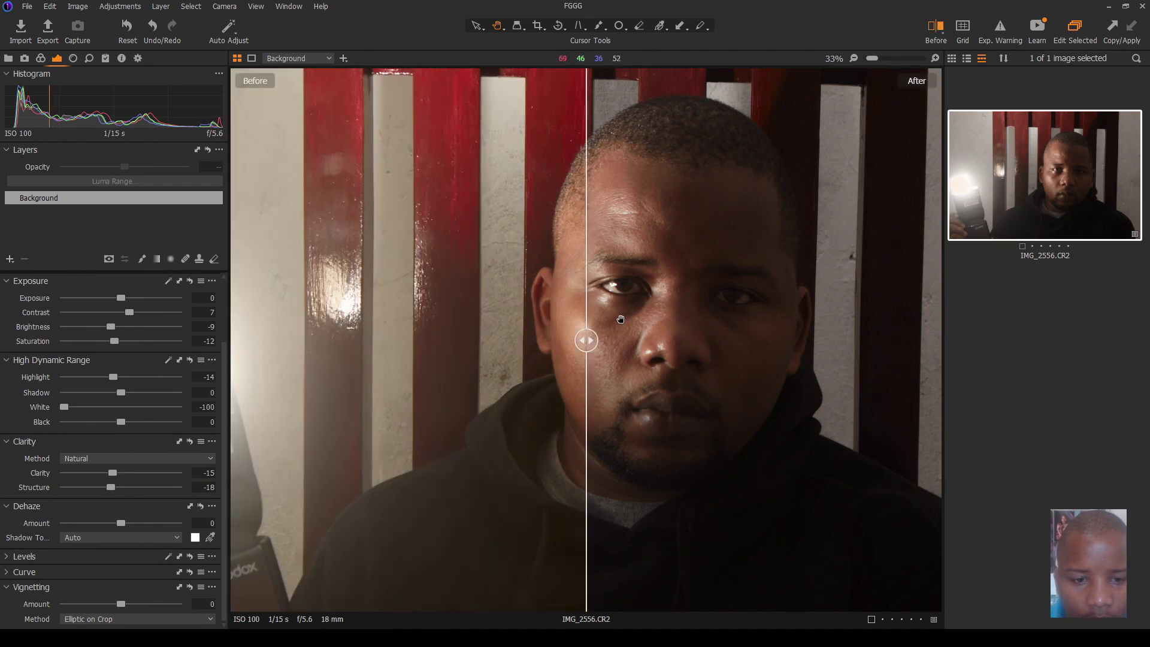
left_click_drag(589, 339, 62, 366)
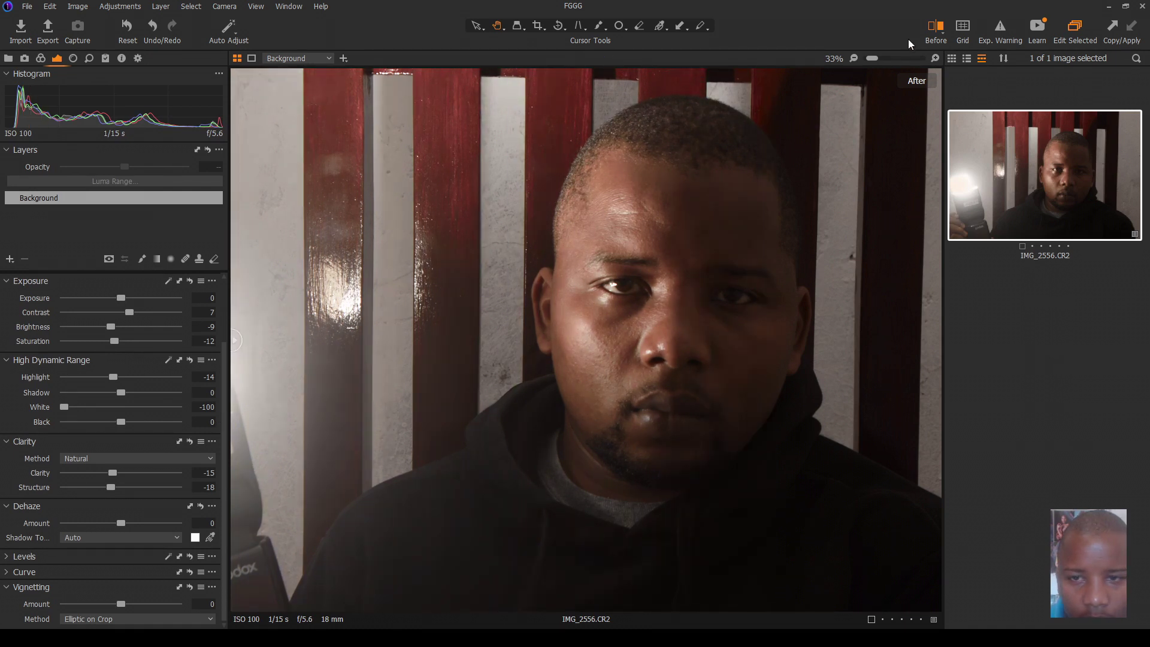
left_click(937, 27)
Step: Reset the exposure Saturation to 0
double_click(755, 197)
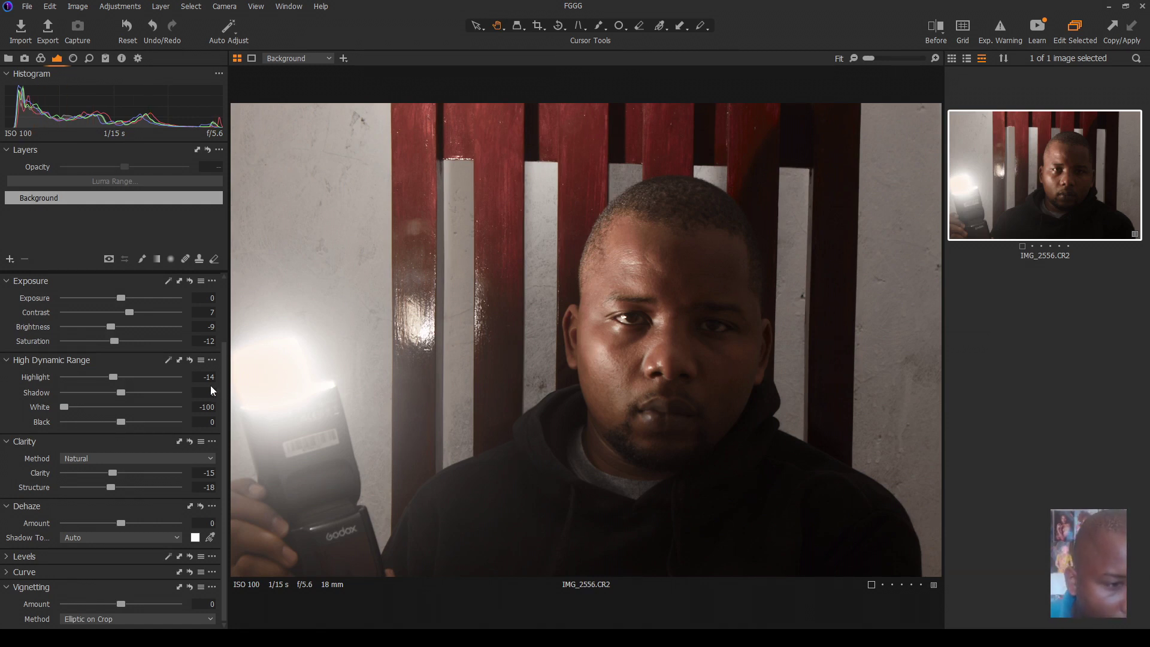
double_click(114, 341)
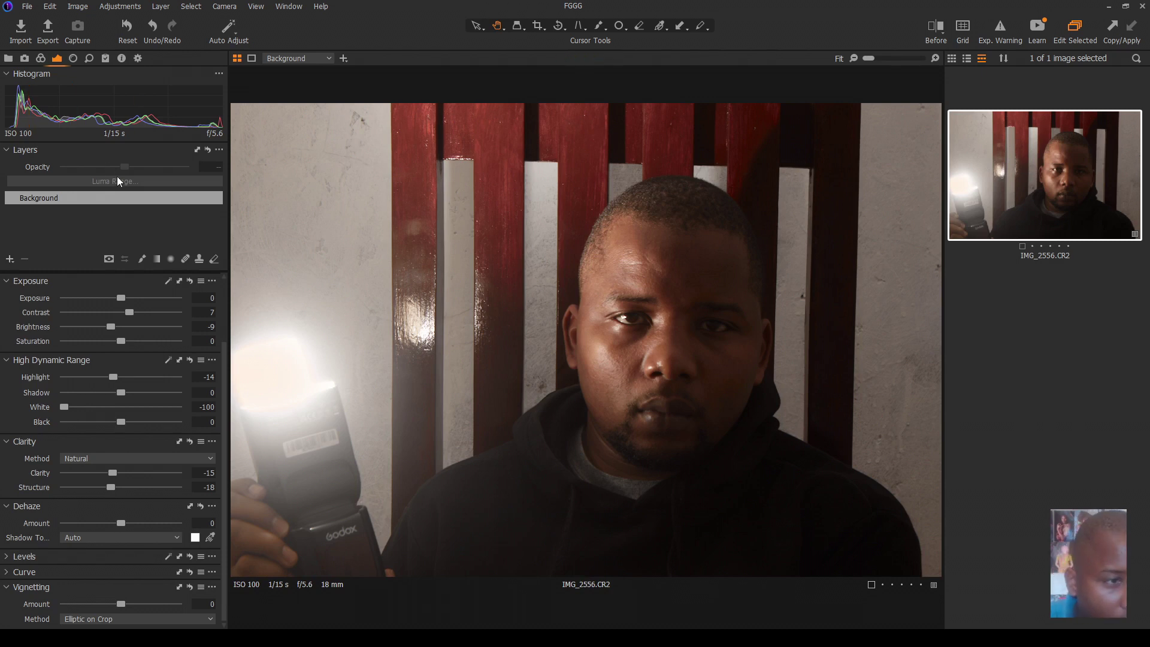
Step: Browse the built-in Exposure, Color Editor and Color Balance presets and preview the SPRING styles on the portrait
left_click(106, 57)
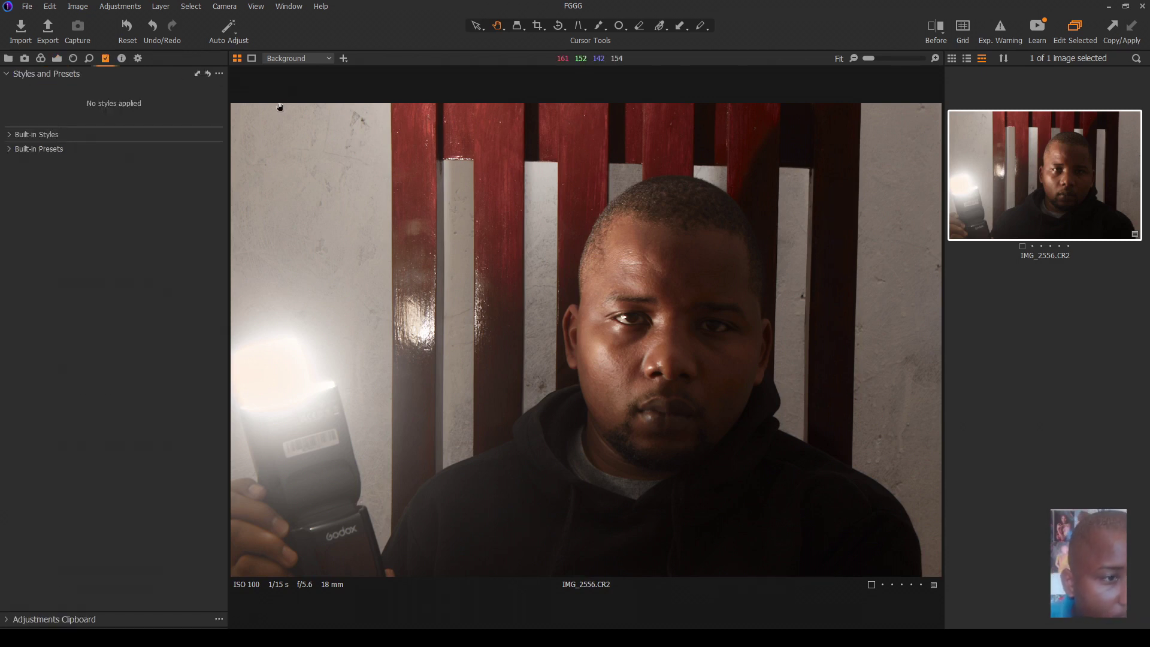
left_click(9, 149)
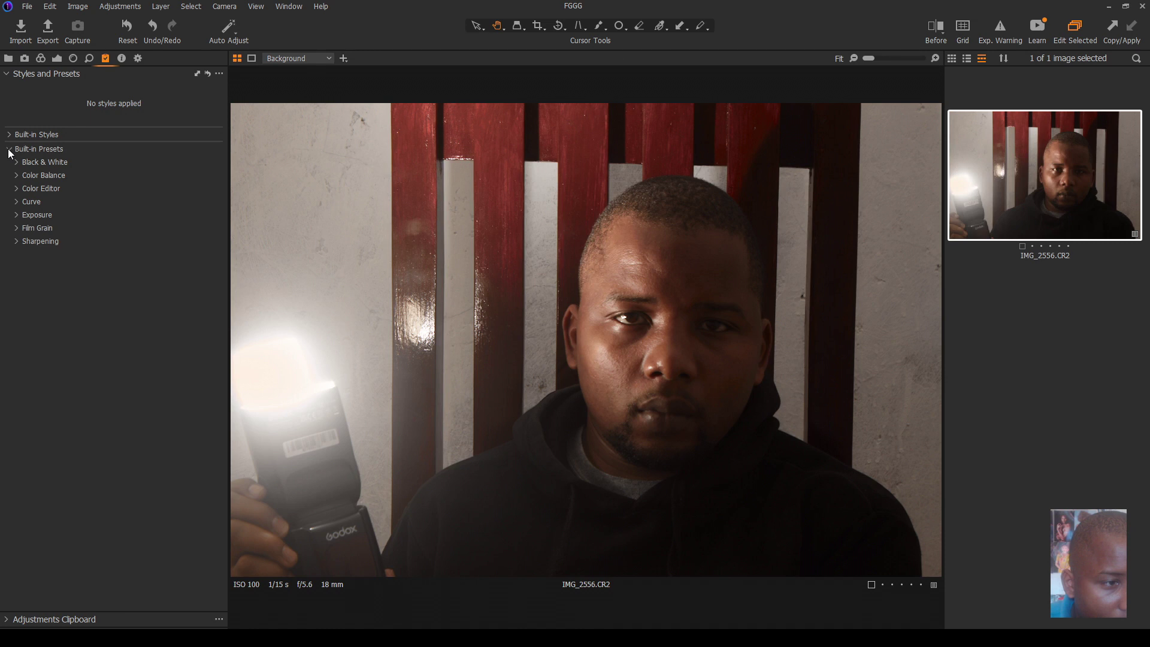
left_click(9, 134)
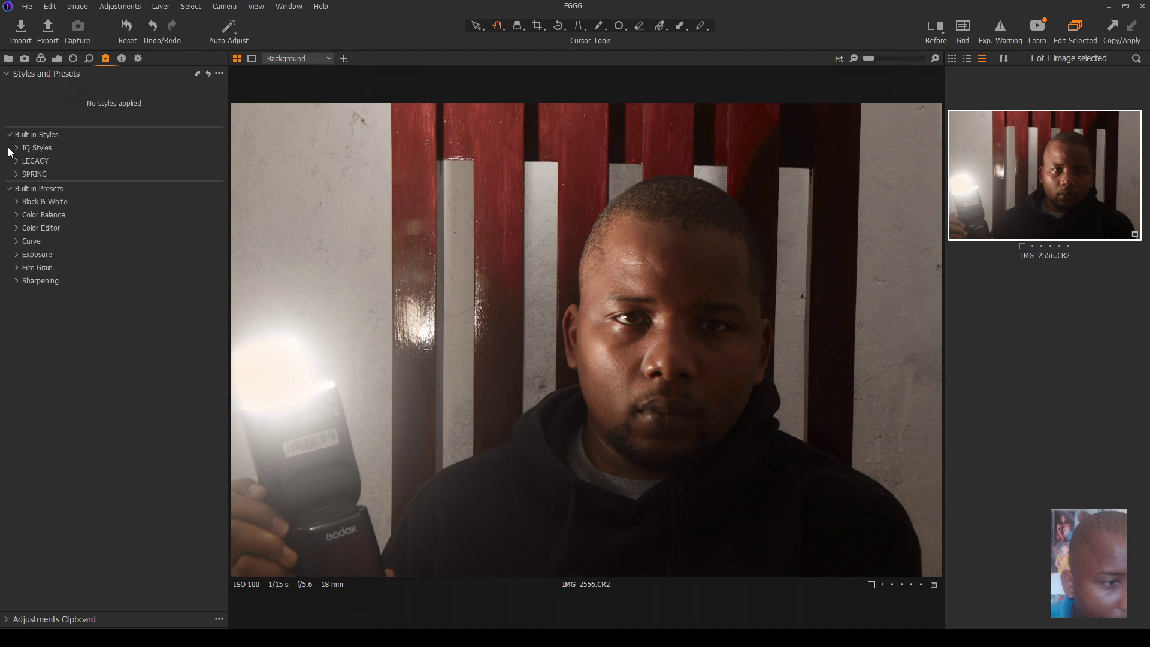
left_click(17, 255)
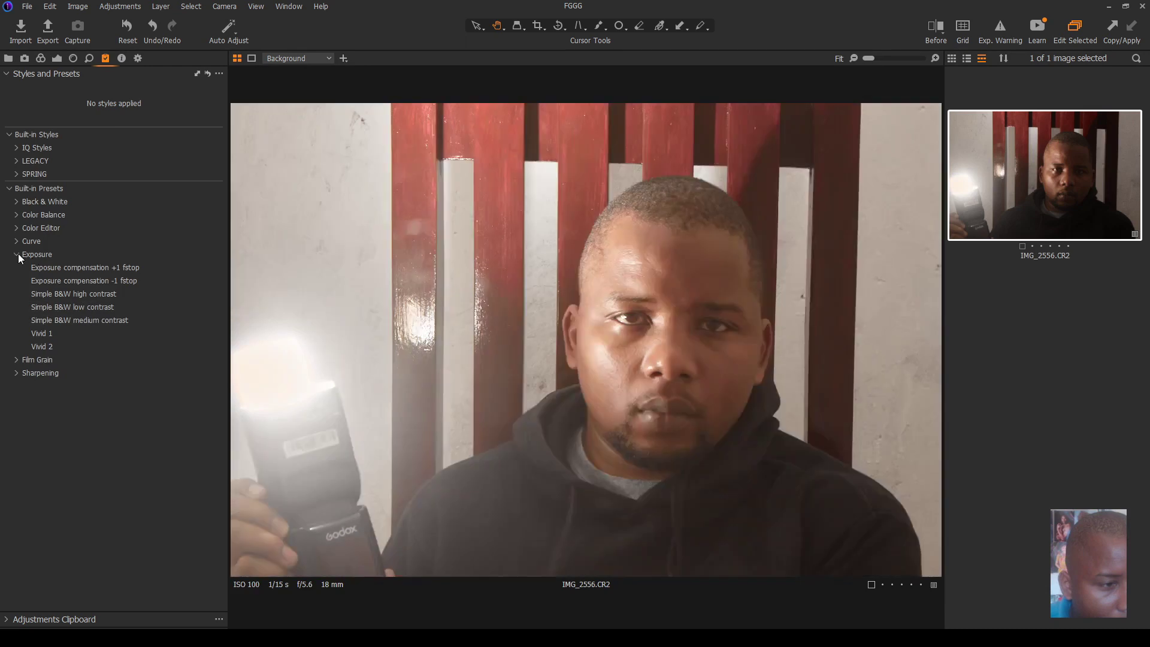
left_click(18, 255)
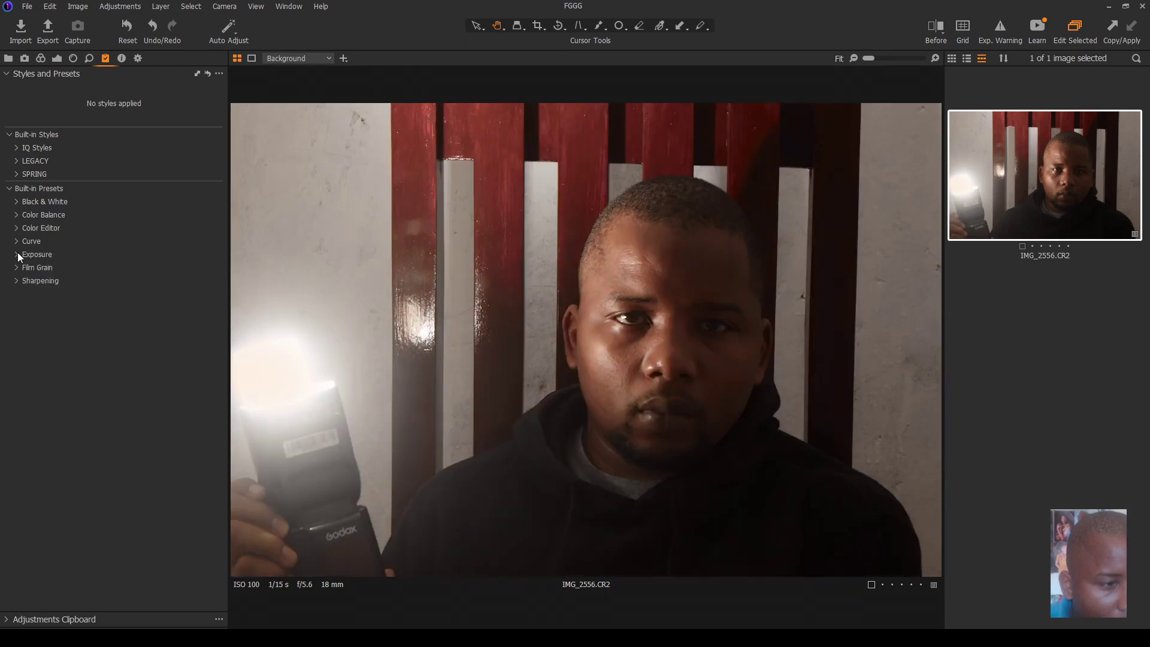
left_click(17, 228)
left_click(17, 229)
left_click(17, 216)
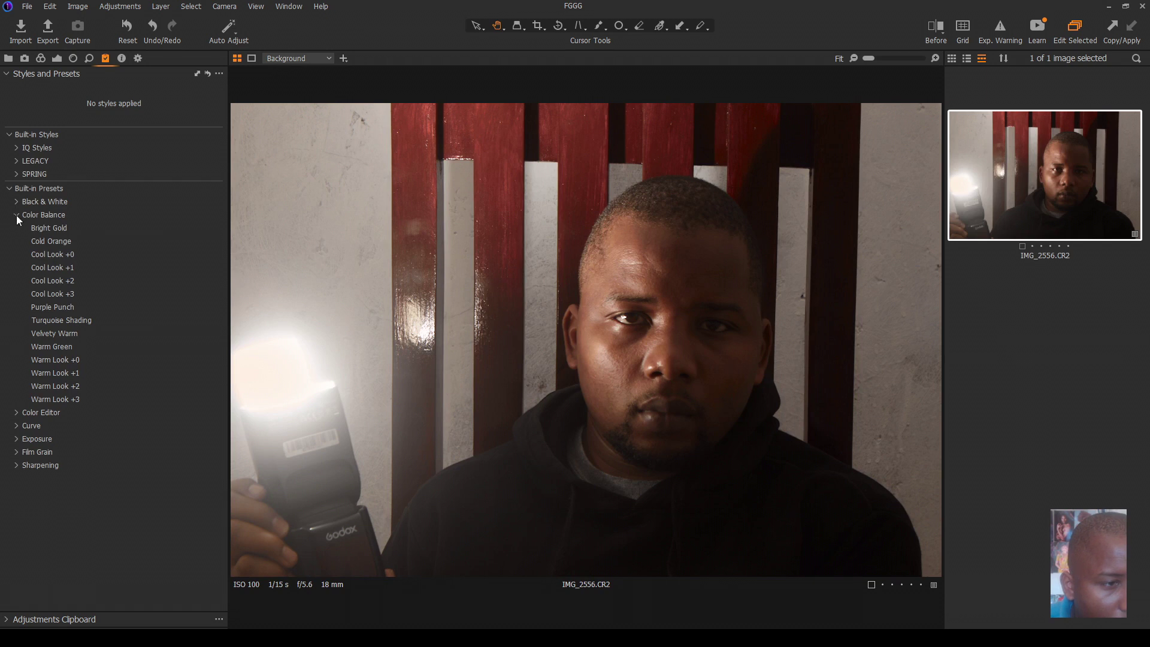
left_click(16, 214)
left_click(17, 173)
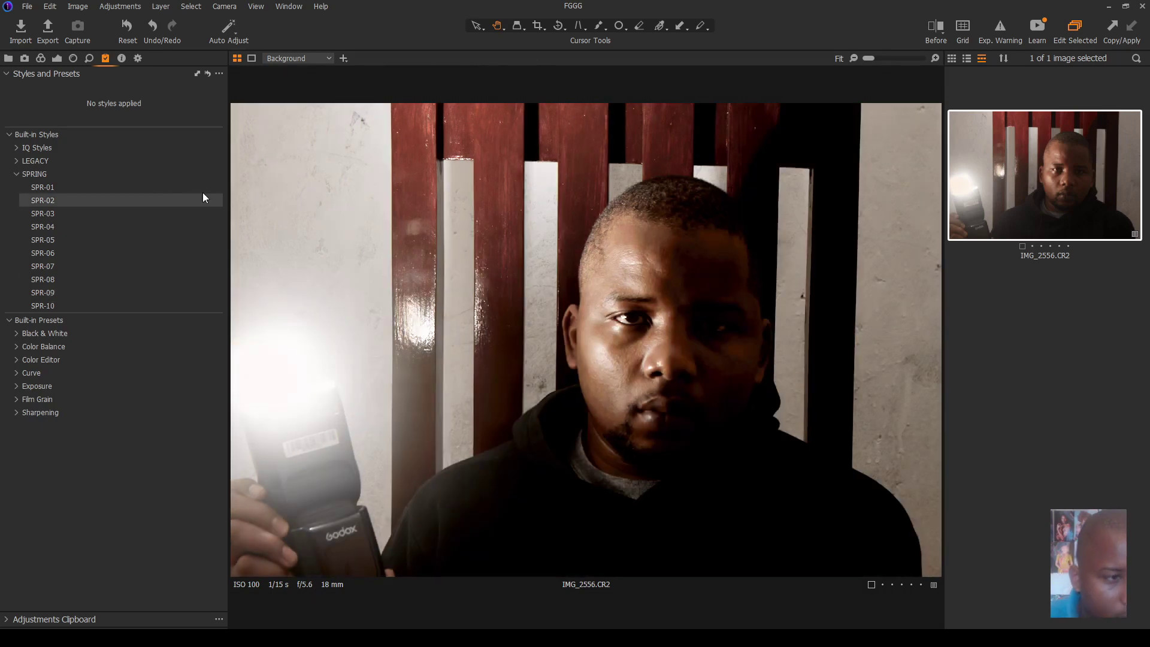
left_click(18, 174)
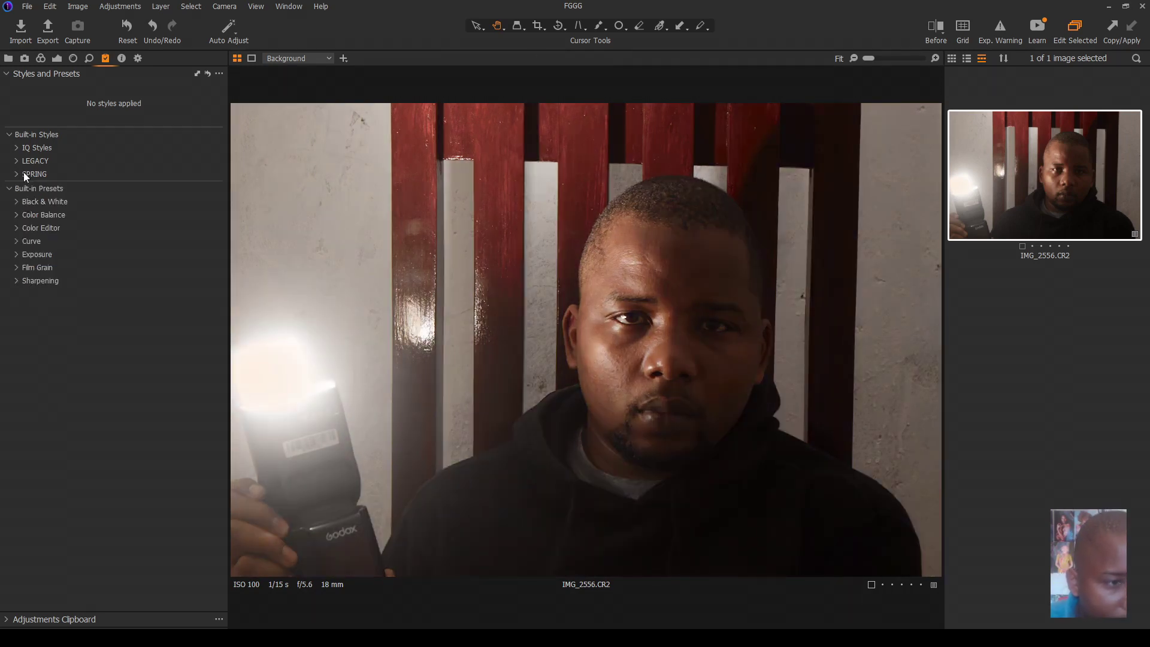
Step: Try the Fashion style from the built-in IQ Styles on the portrait and remove it again
left_click(17, 149)
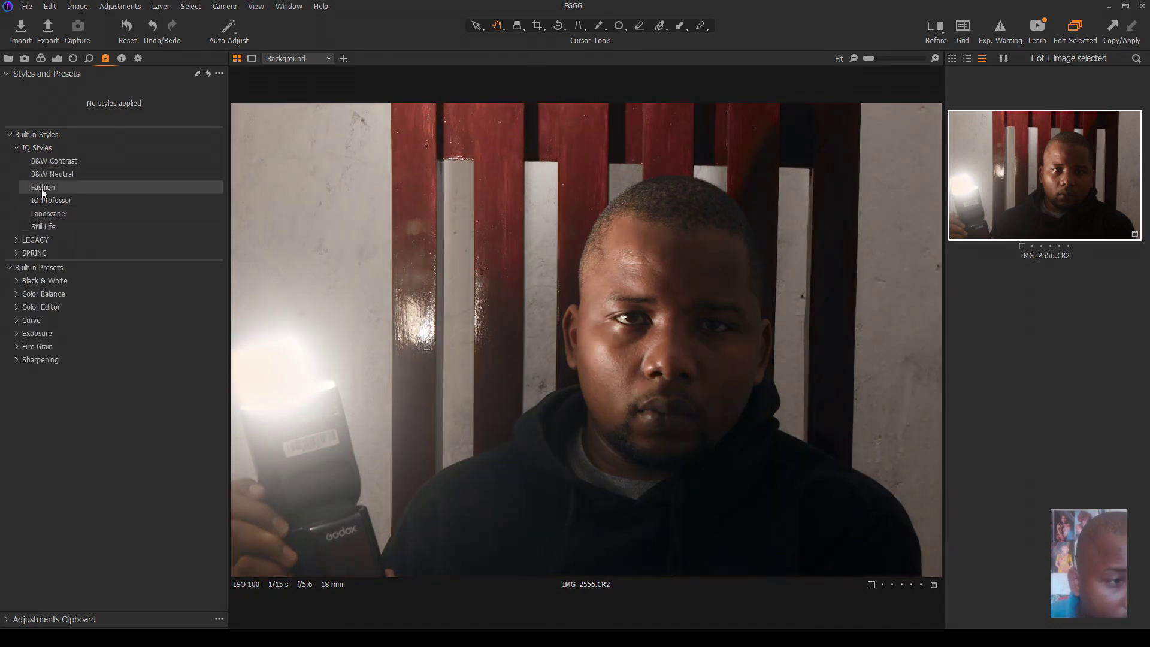
left_click(42, 188)
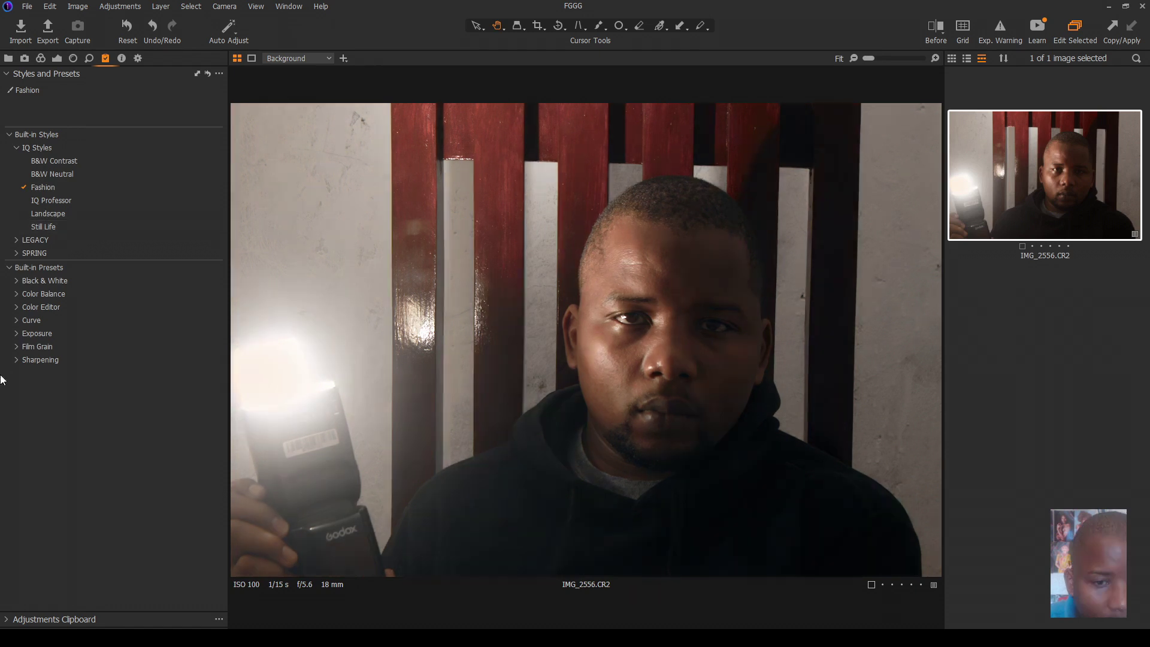
left_click(37, 187)
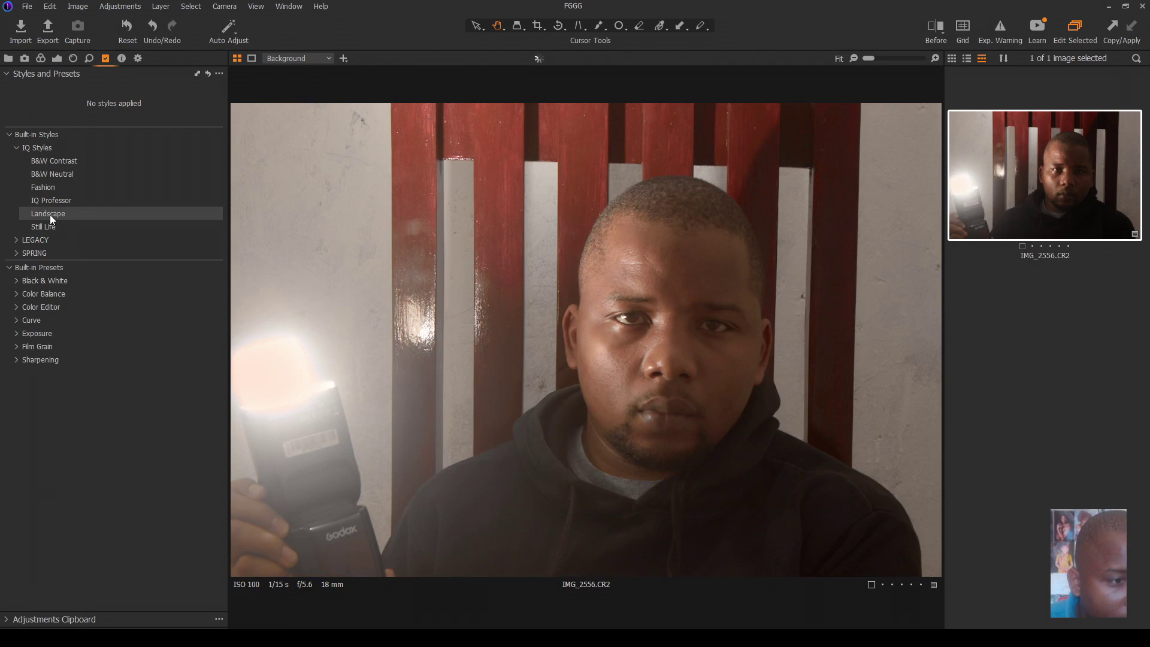
Step: Apply the Landscape style from the built-in IQ Styles, toggling it off and on to judge its effect
left_click(49, 215)
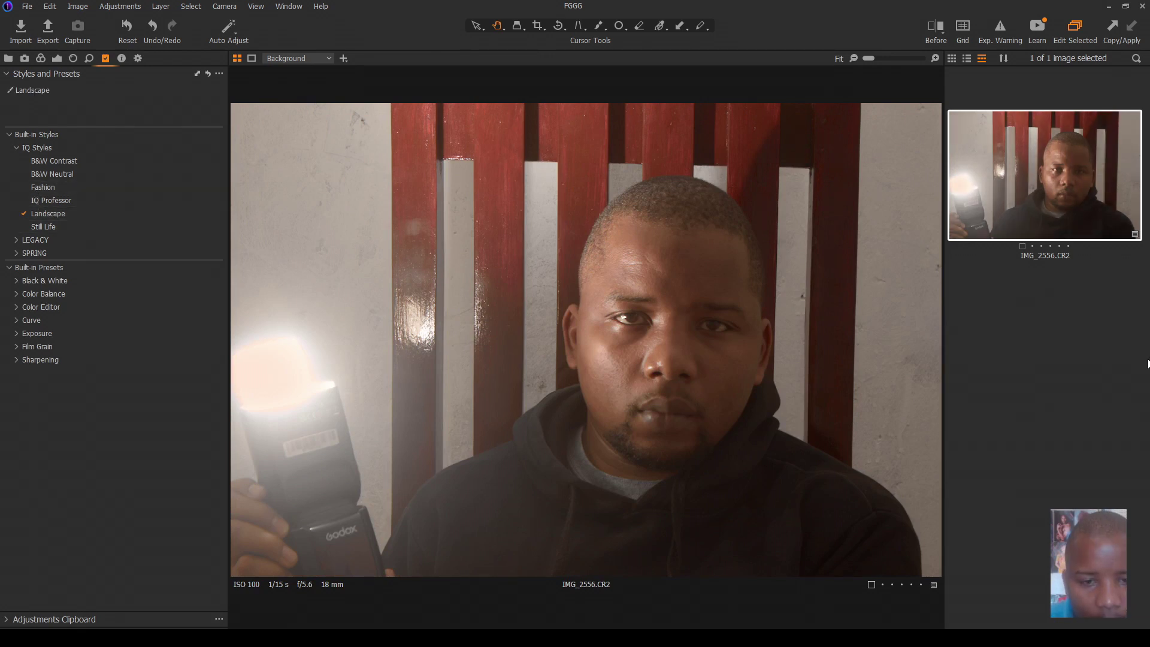
left_click(48, 214)
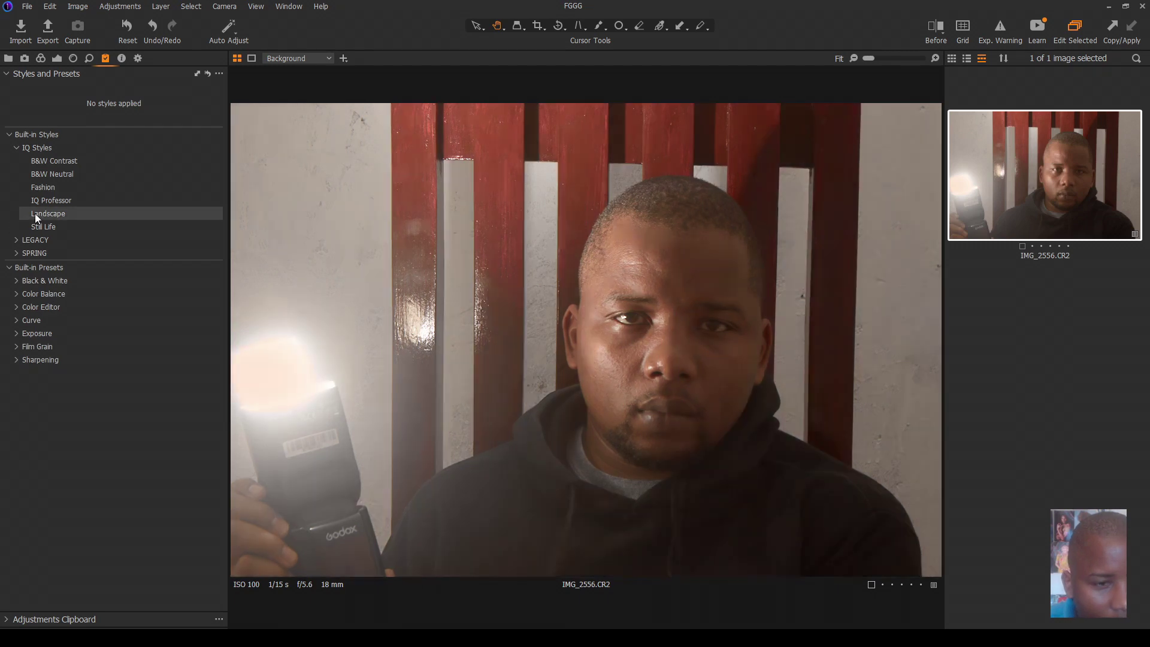
left_click(36, 214)
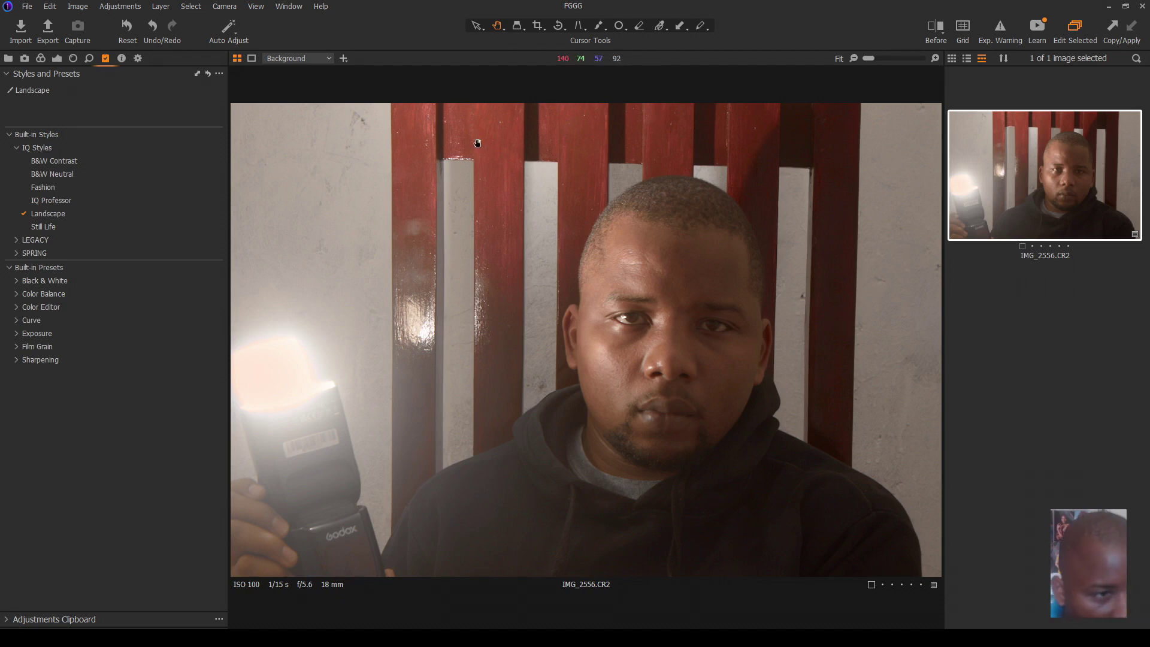
Step: Darken the edges with a Vignetting amount of -2.82 and soften the portrait with Clarity -58 and Structure -16
left_click(56, 58)
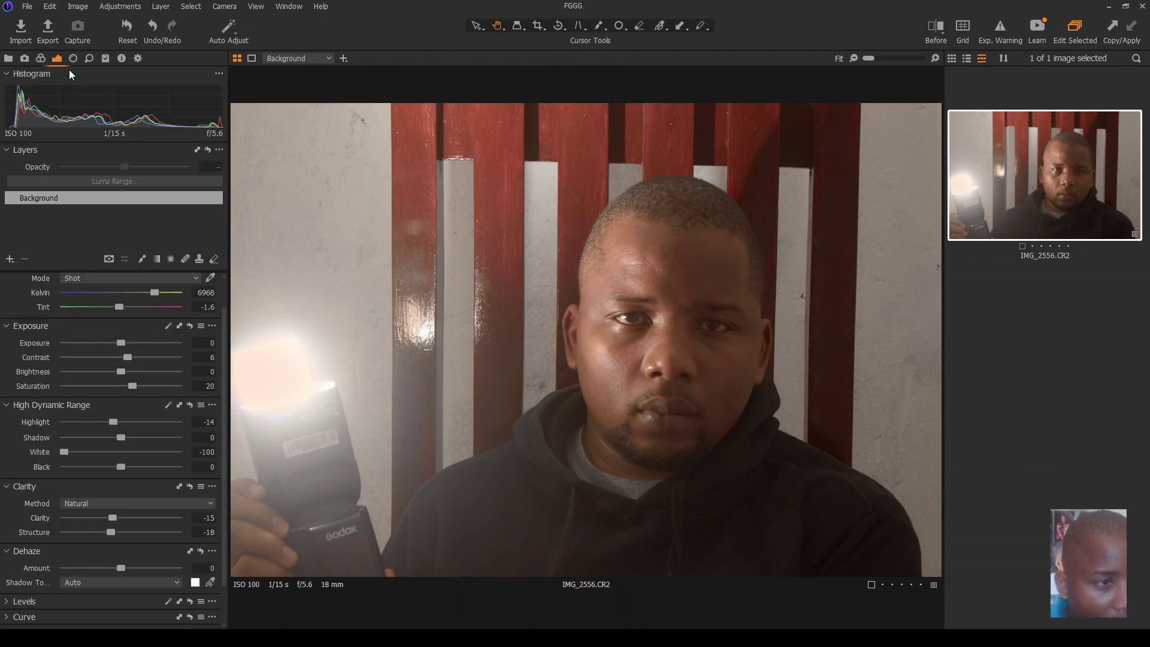
scroll(121, 372, "down", 1)
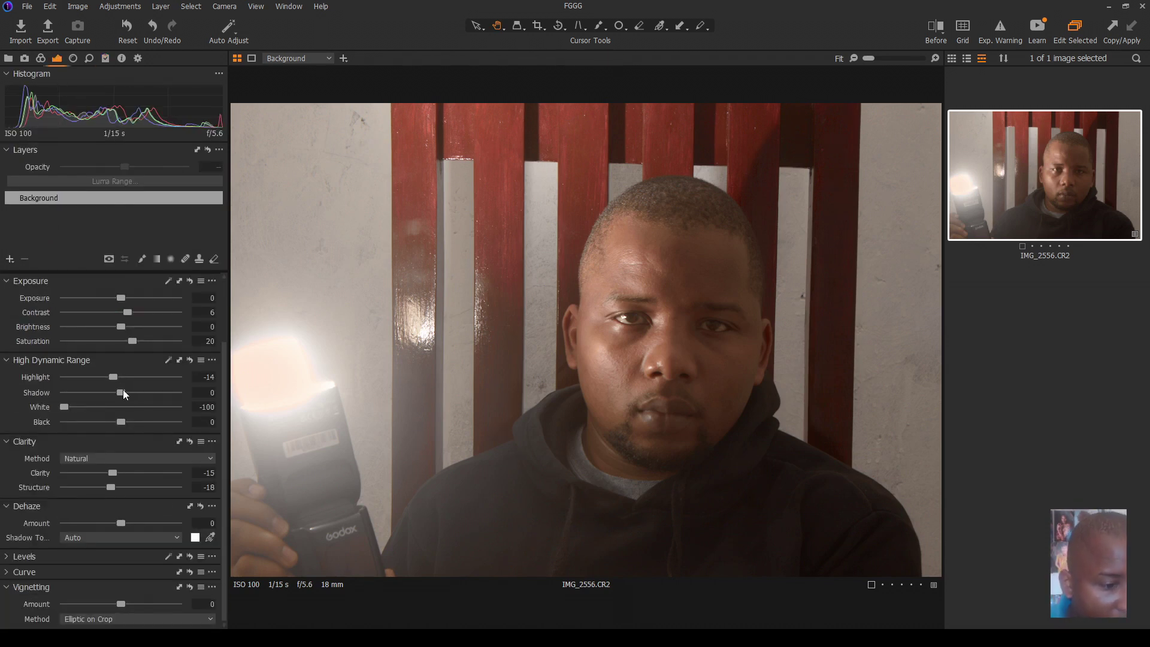
left_click_drag(121, 605, 80, 605)
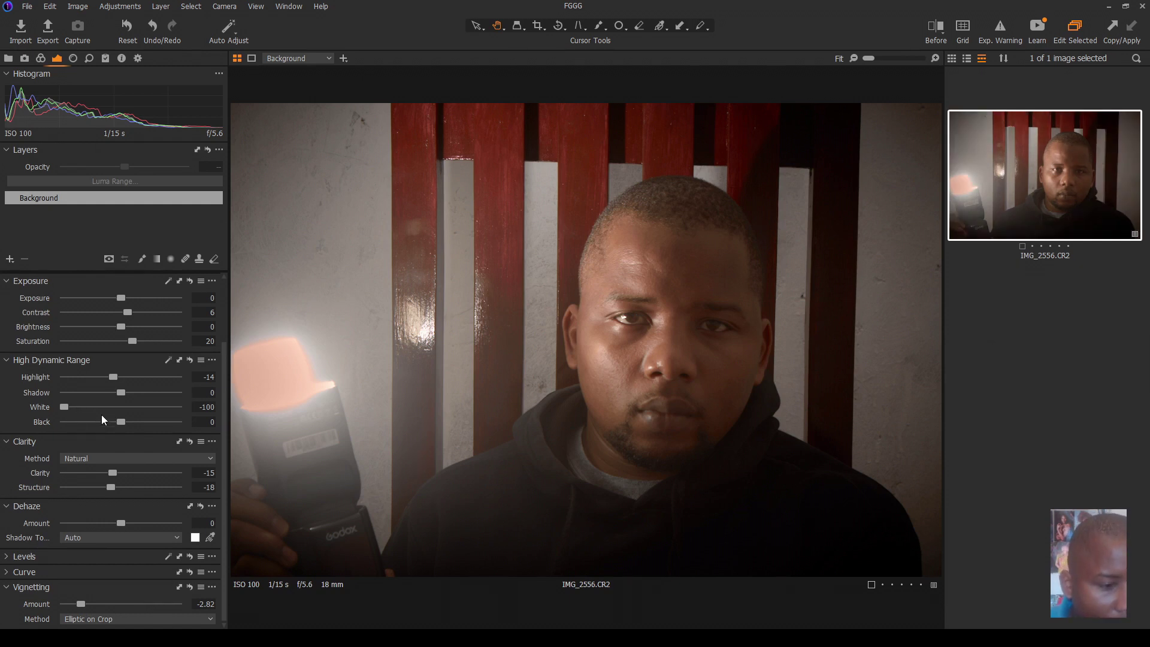
left_click_drag(114, 471, 90, 479)
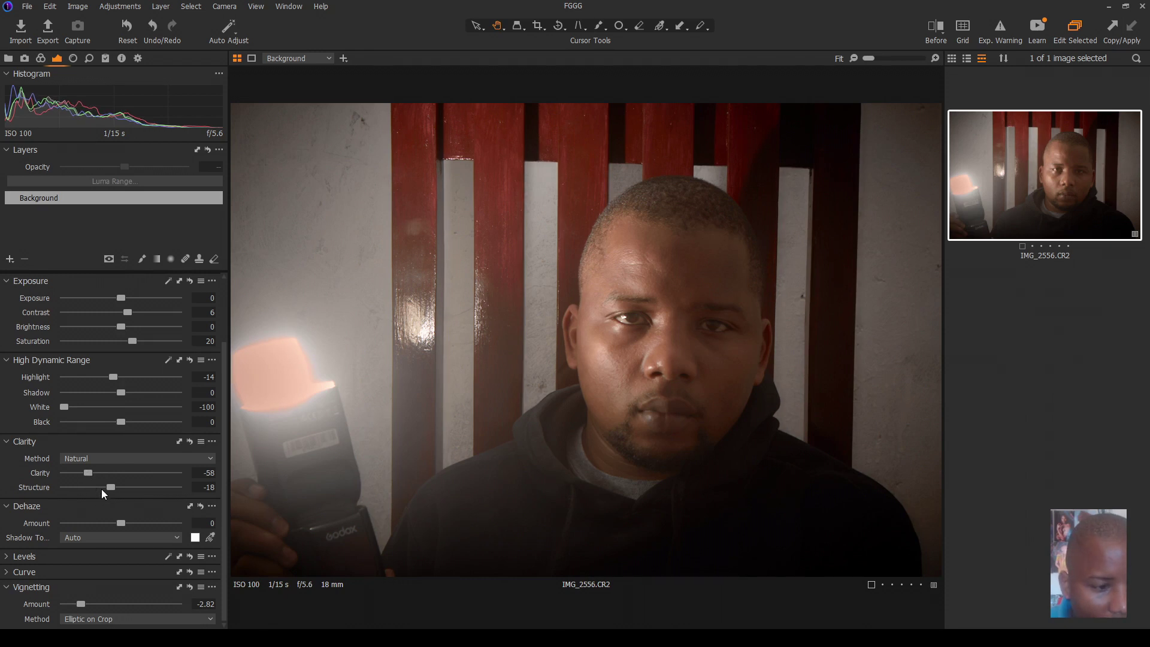
mouse_move(106, 486)
left_mouse_down()
mouse_move(92, 483)
mouse_move(112, 495)
left_mouse_up()
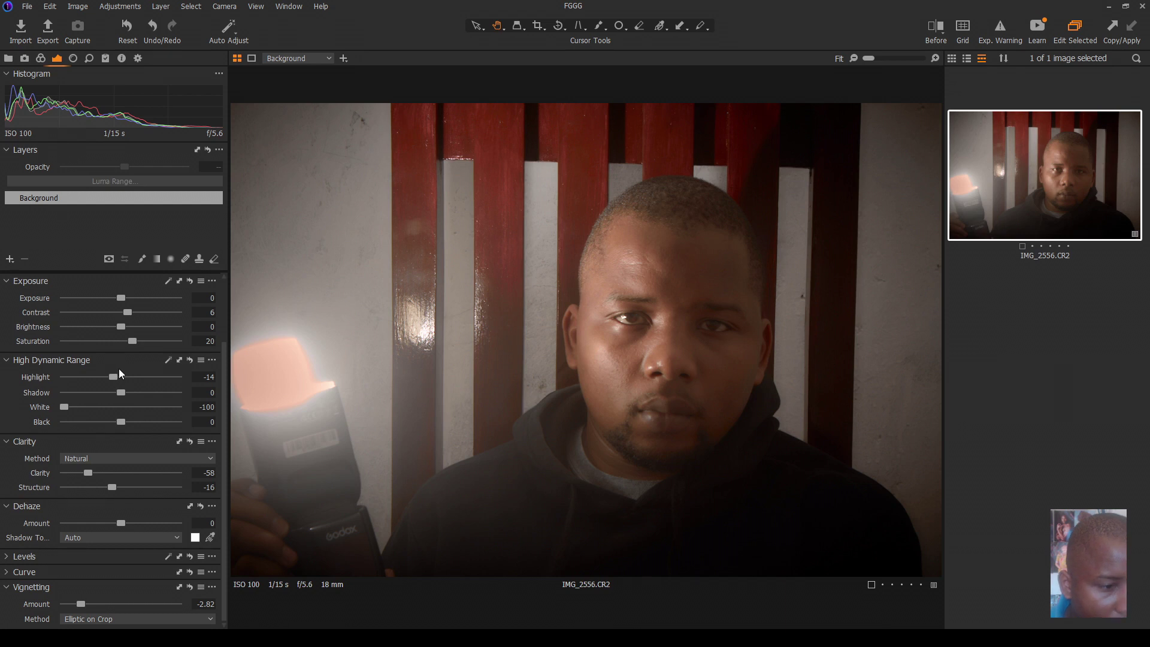
Step: Set the High Dynamic Range White to 68 and the white balance Kelvin to 6922
scroll(119, 368, "up", 2)
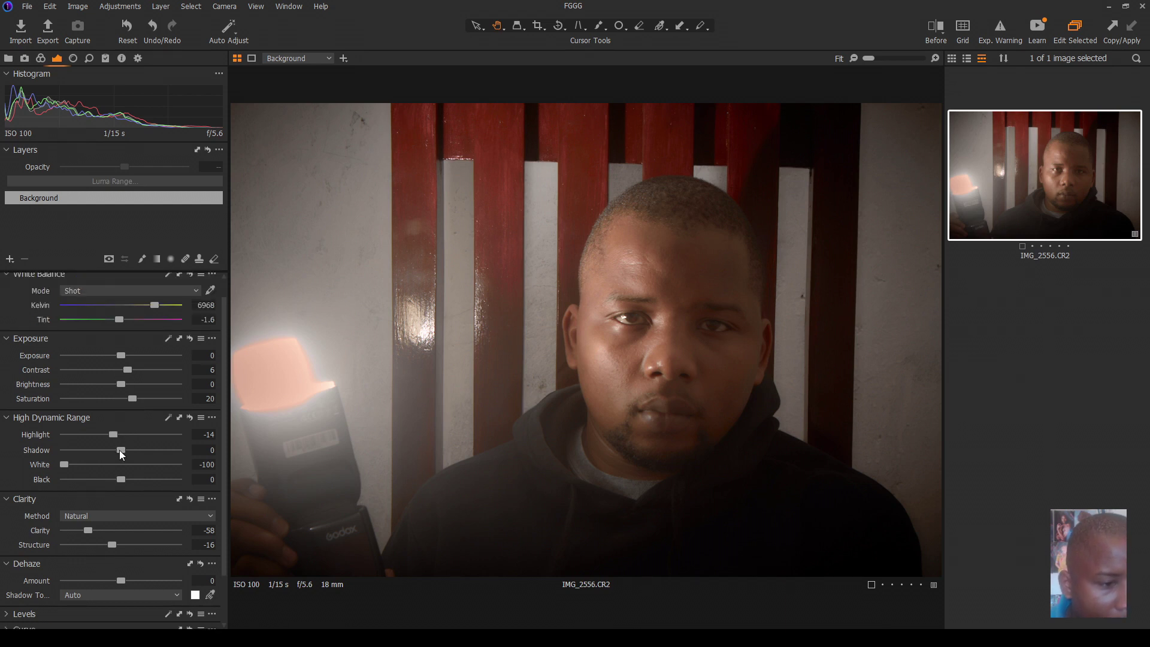
left_click_drag(67, 465, 134, 472)
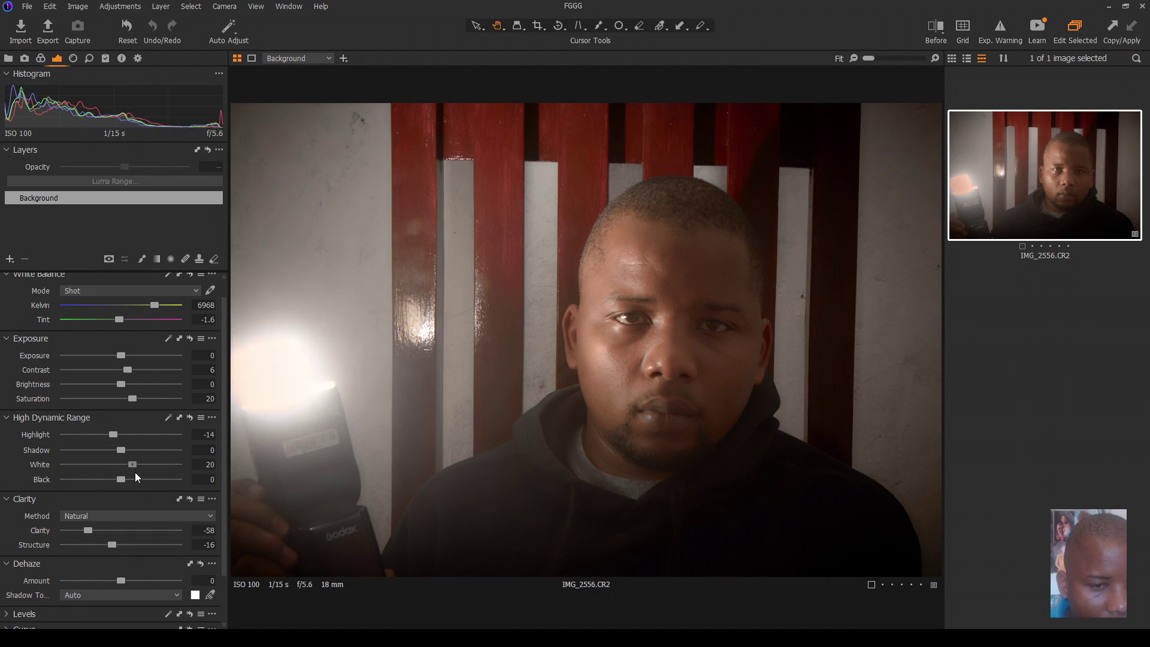
left_click_drag(135, 477, 163, 486)
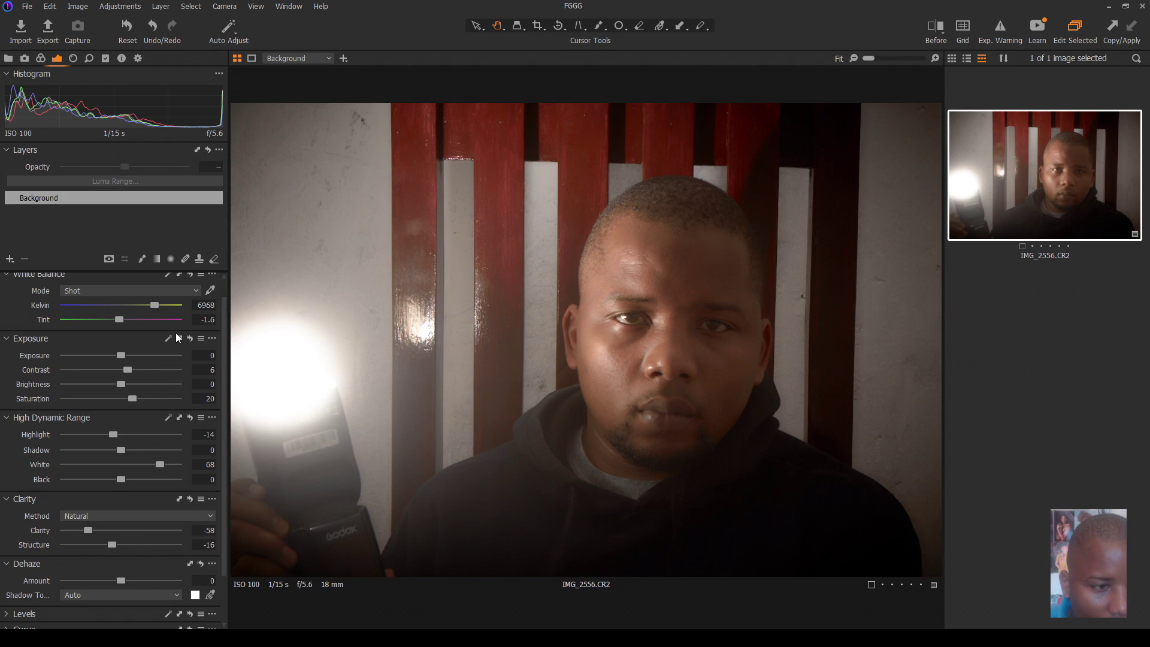
mouse_move(153, 301)
left_mouse_down()
mouse_move(166, 311)
mouse_move(153, 306)
left_mouse_up()
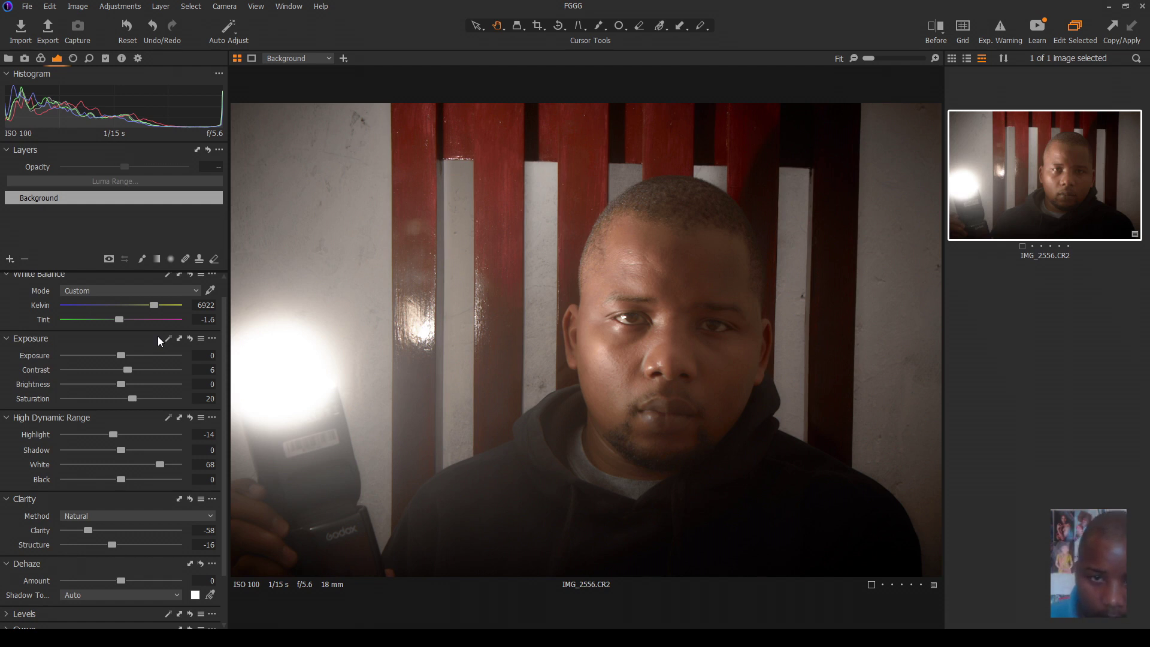
Step: Compare the original and edited portrait in the before/after split view by sweeping the divider across the image
left_click(942, 27)
left_click_drag(586, 340, 665, 350)
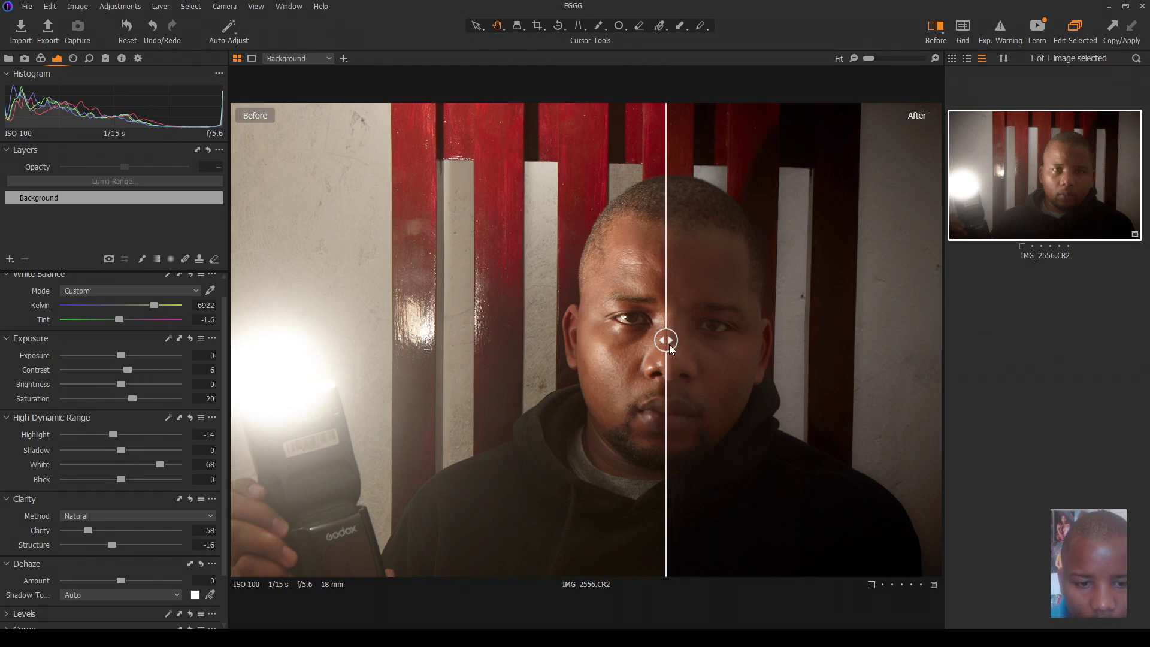
left_click_drag(670, 346, 233, 289)
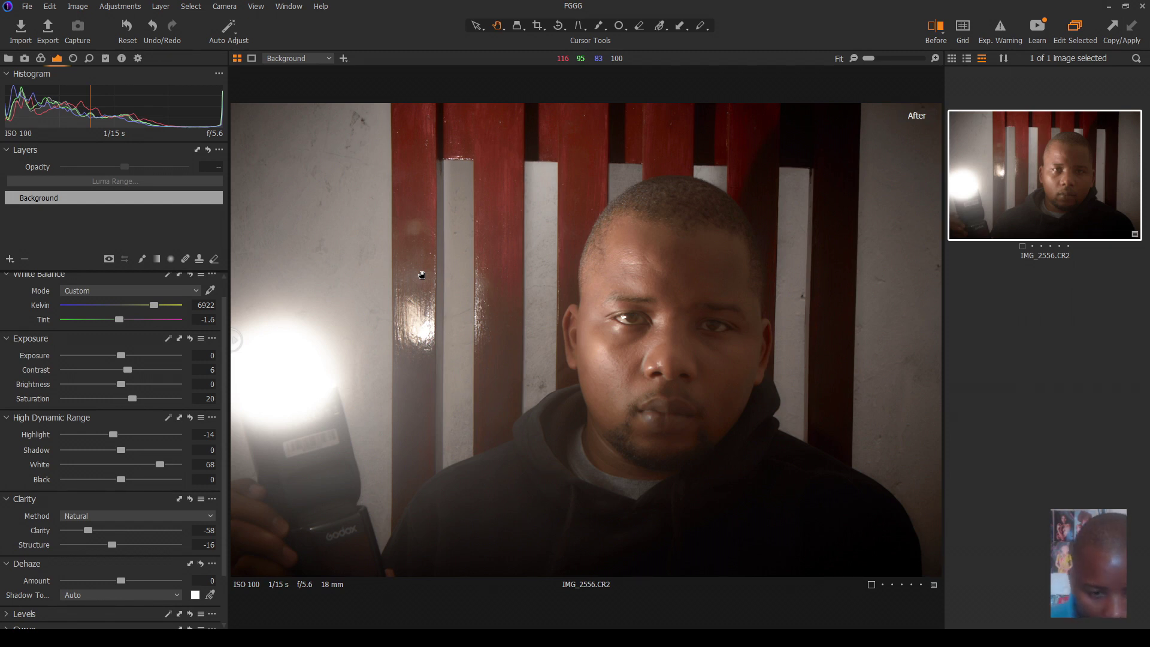
Step: Pick the dark hoodie's color range in the advanced Color Editor
left_click(37, 58)
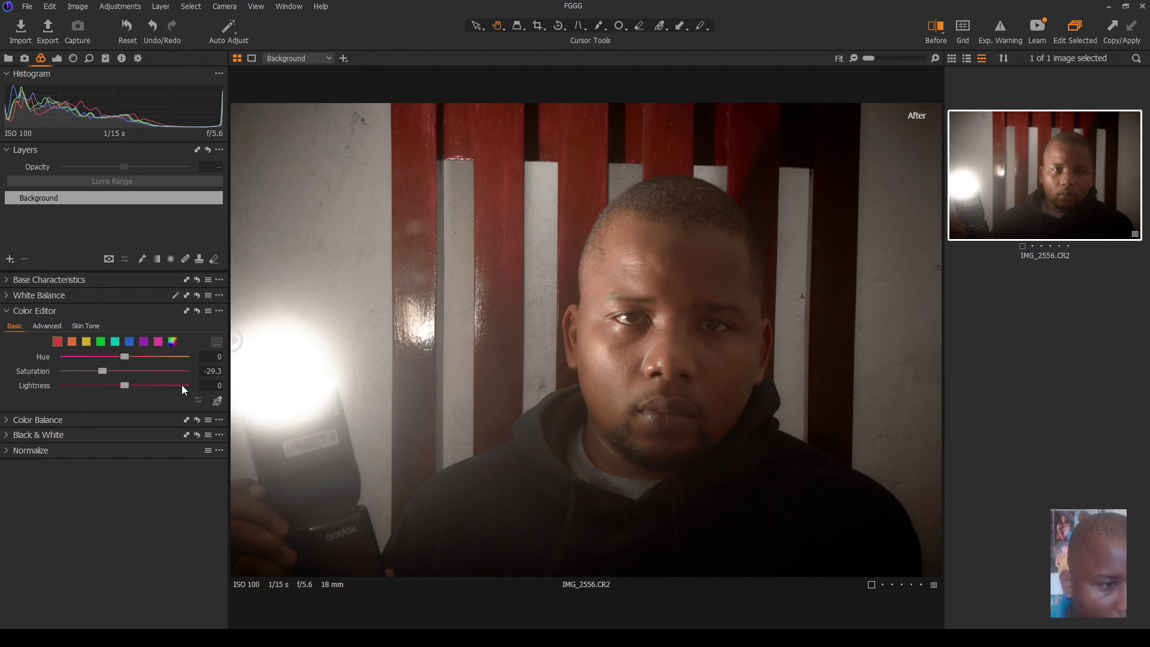
left_click(44, 325)
left_click(215, 422)
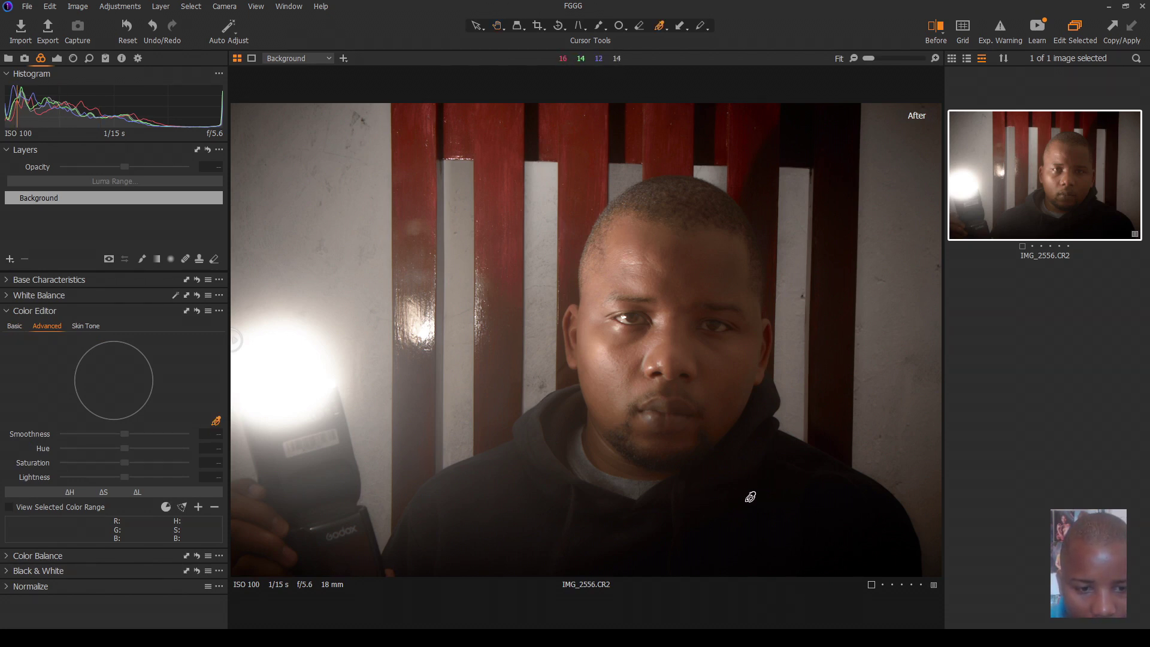
left_click(770, 532)
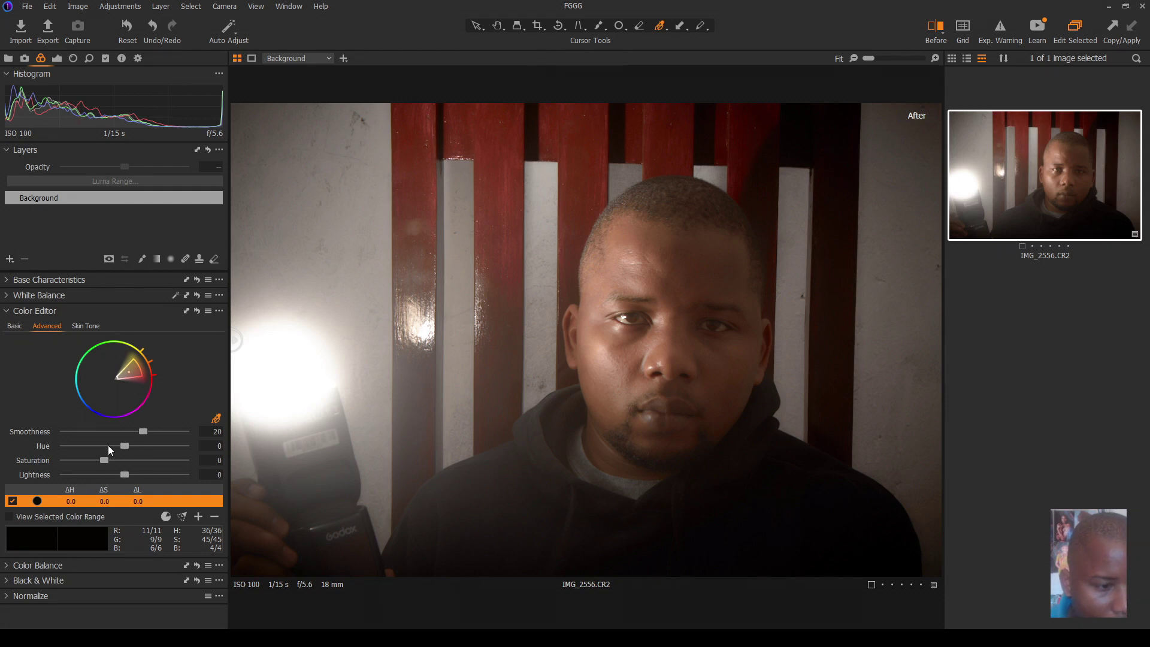
Step: Try Hue shifts such as -4.5 and 4.2 and Saturation 23.8 on the picked range, resetting both to 0
mouse_move(125, 446)
left_mouse_down()
mouse_move(75, 444)
mouse_move(113, 460)
left_mouse_up()
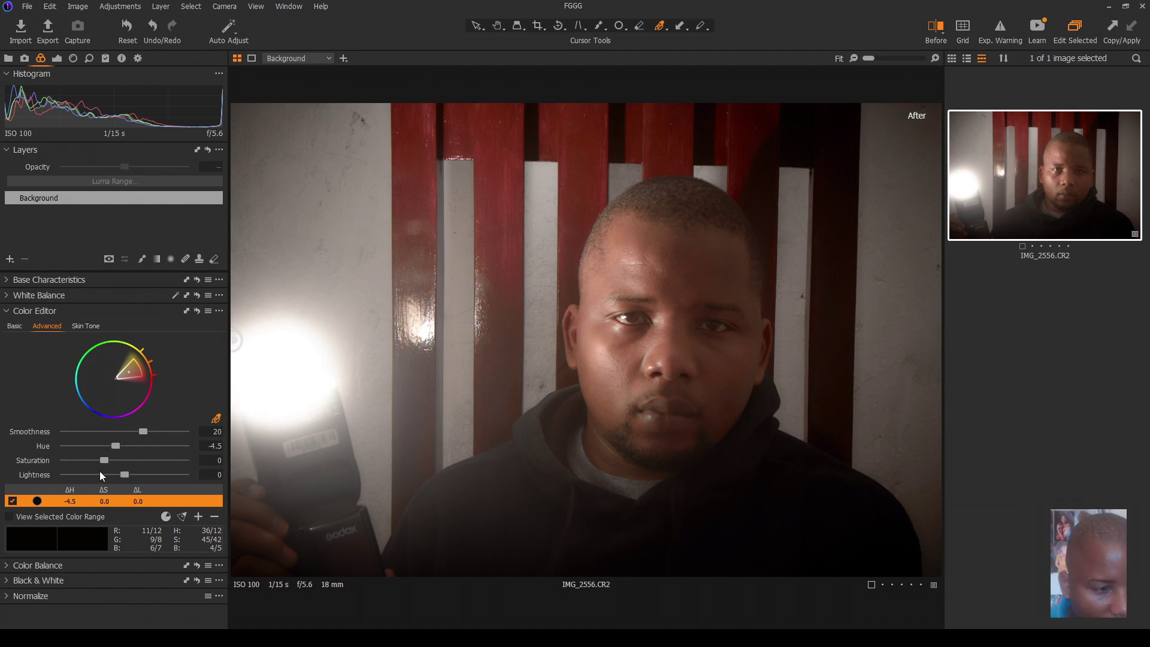
left_click_drag(103, 460, 114, 462)
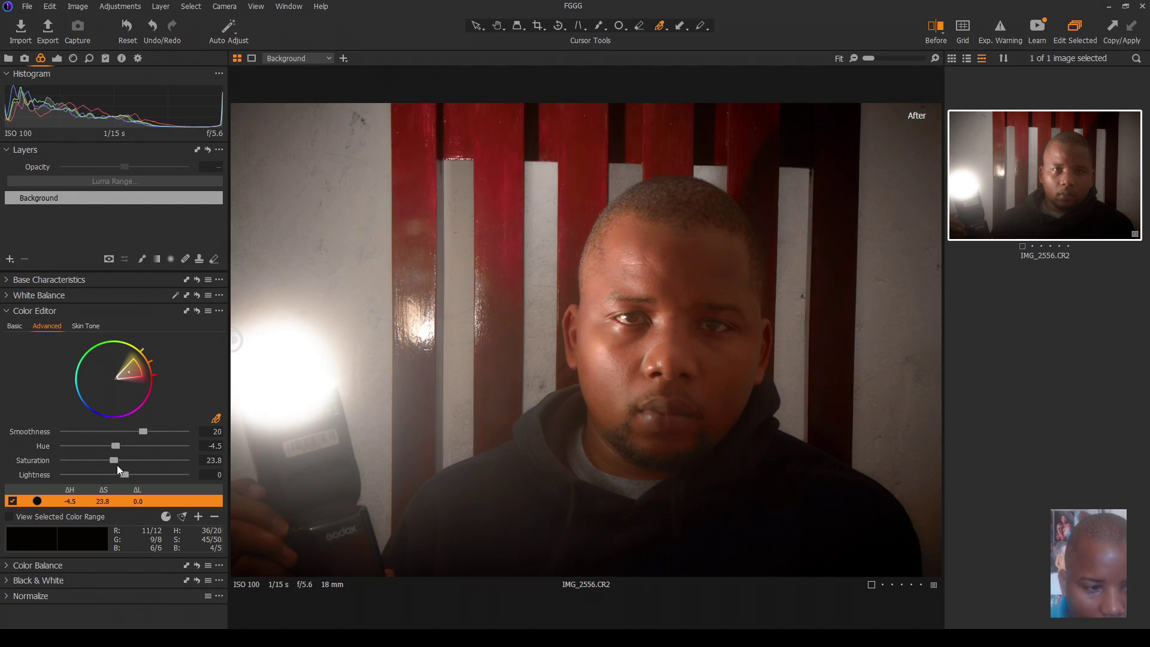
double_click(113, 459)
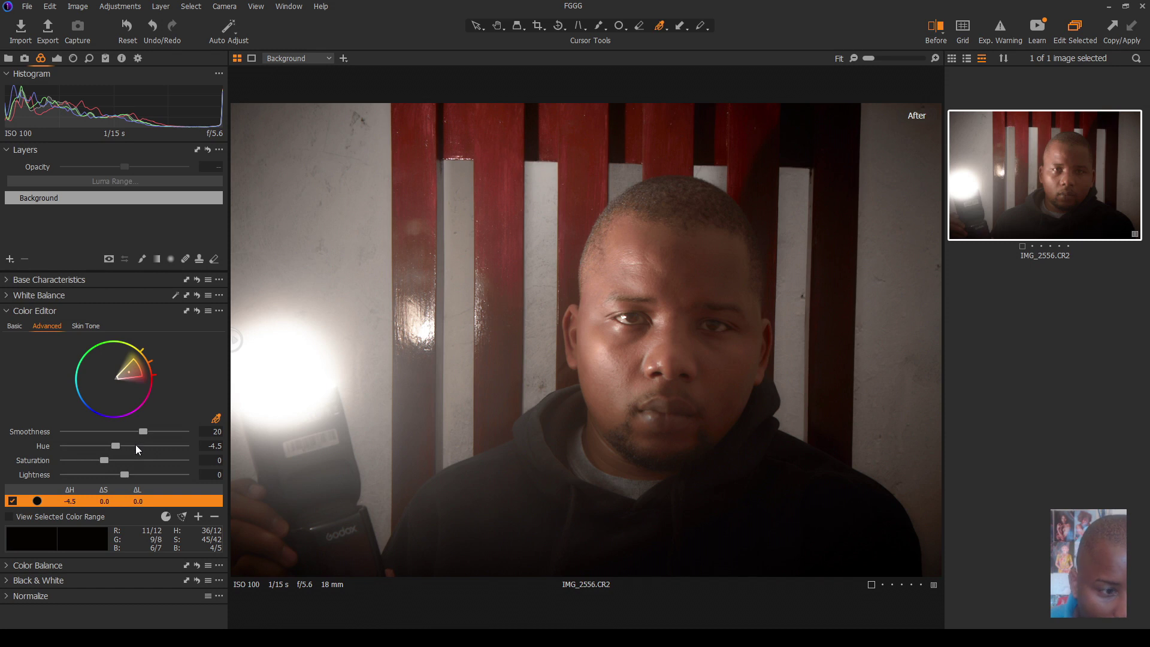
double_click(116, 441)
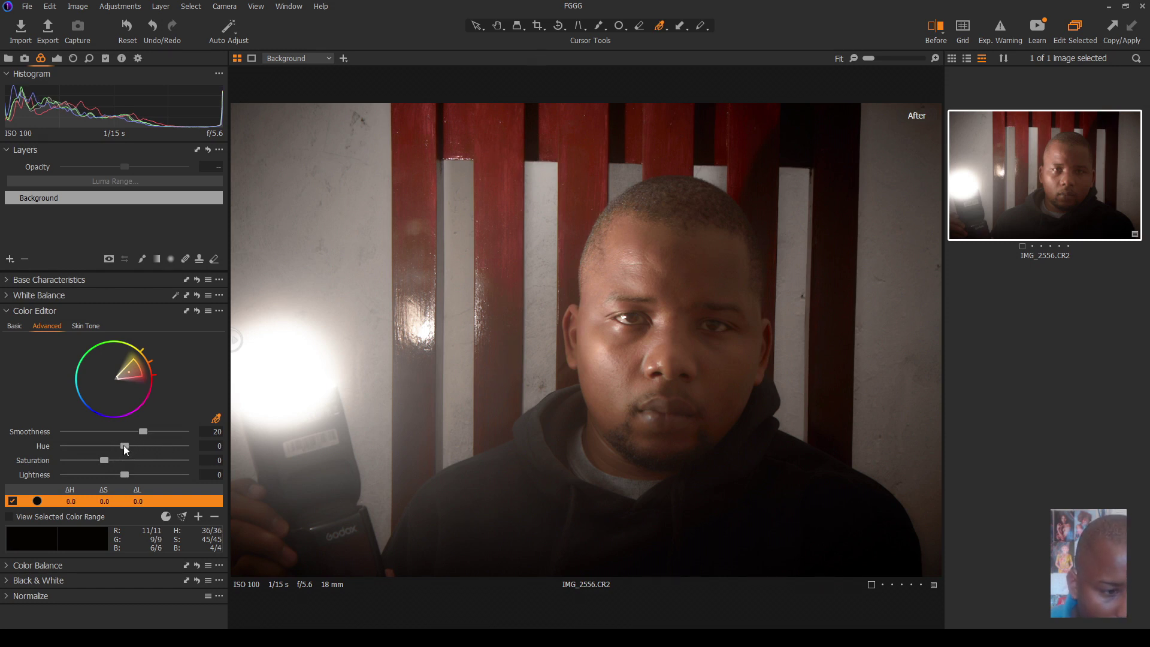
left_click_drag(124, 445, 130, 446)
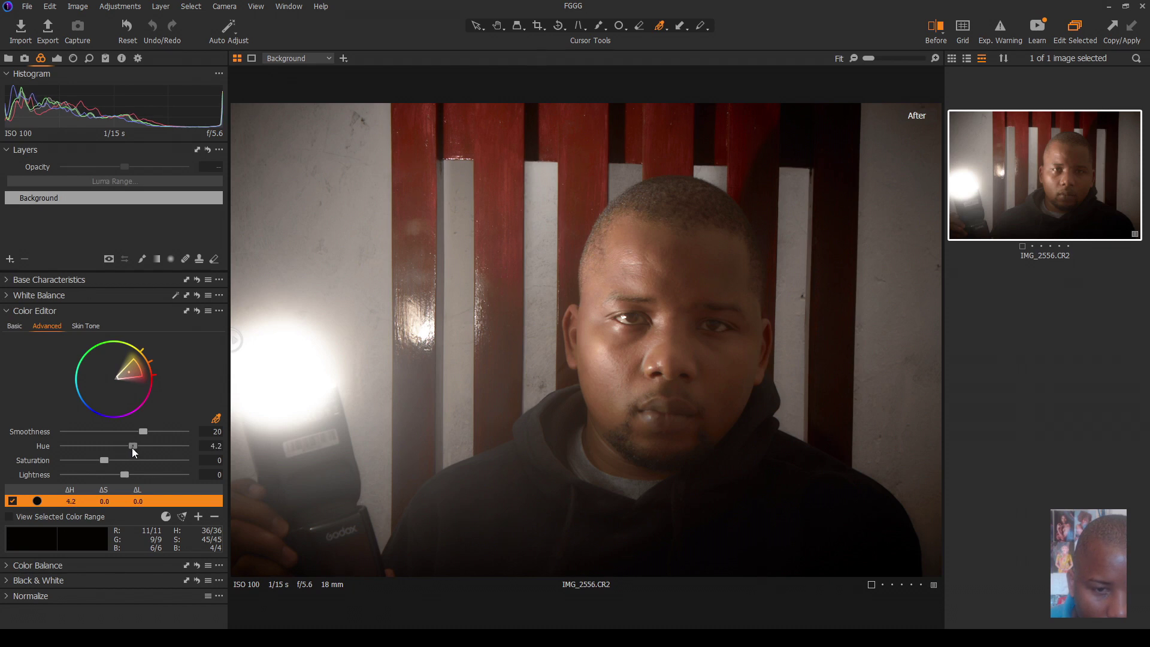
left_click_drag(137, 453, 155, 459)
double_click(154, 446)
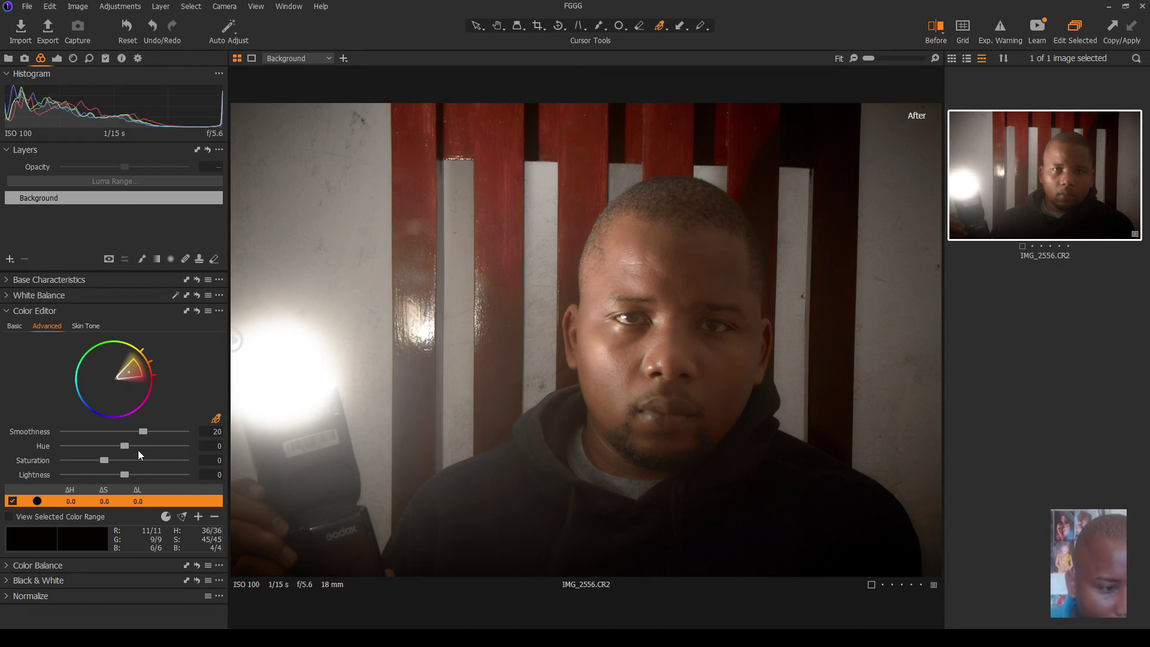
Step: Set the picked hoodie color range's Lightness to 9.9
mouse_move(126, 475)
left_mouse_down()
mouse_move(109, 472)
mouse_move(131, 479)
left_mouse_up()
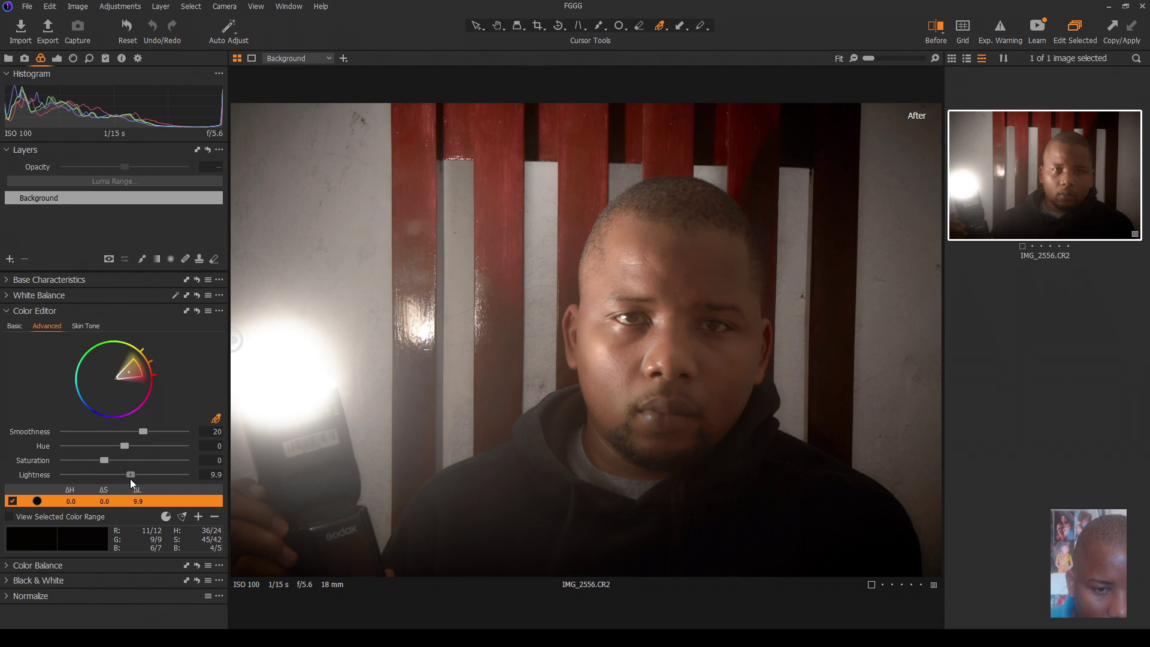